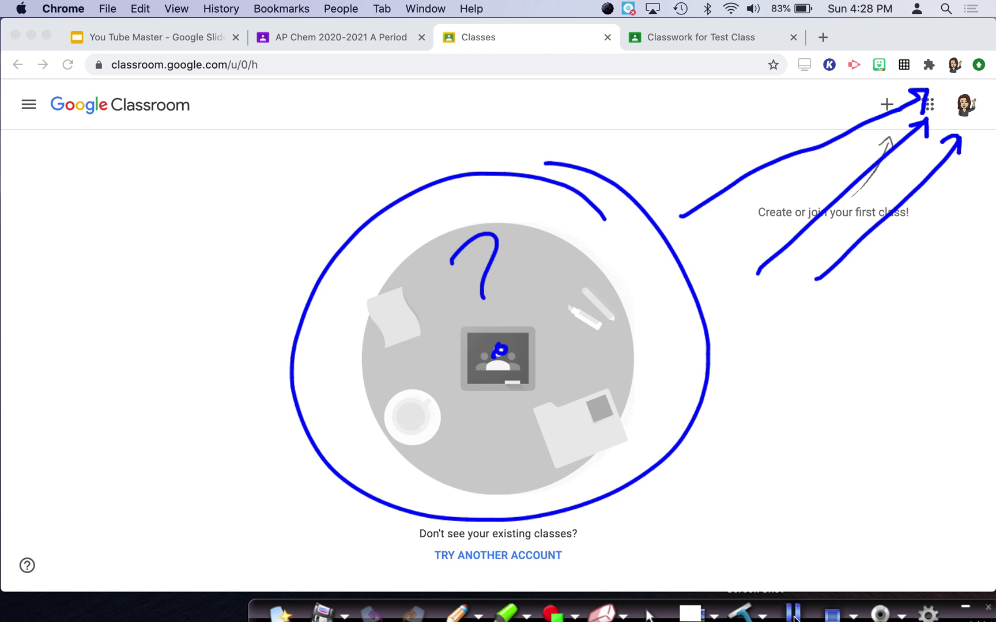
# Draw a freehand pen bracket alongside the class cards, clear the annotation and return to the normal cursor.
pyautogui.click(795, 617)
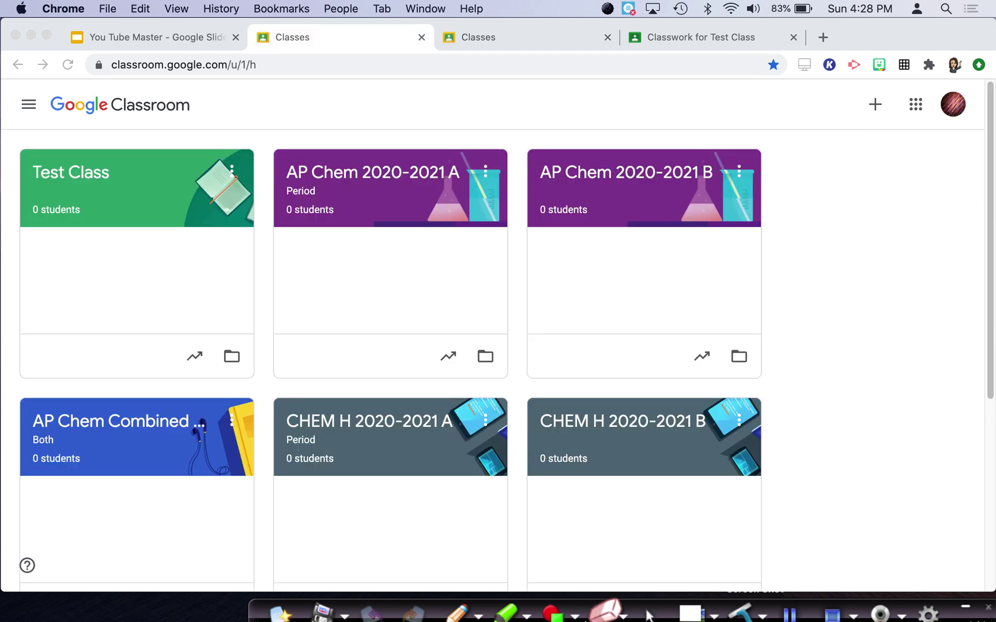
pyautogui.click(462, 616)
pyautogui.moveTo(780, 168)
pyautogui.mouseDown()
pyautogui.moveTo(846, 188)
pyautogui.moveTo(902, 443)
pyautogui.moveTo(849, 471)
pyautogui.mouseUp()
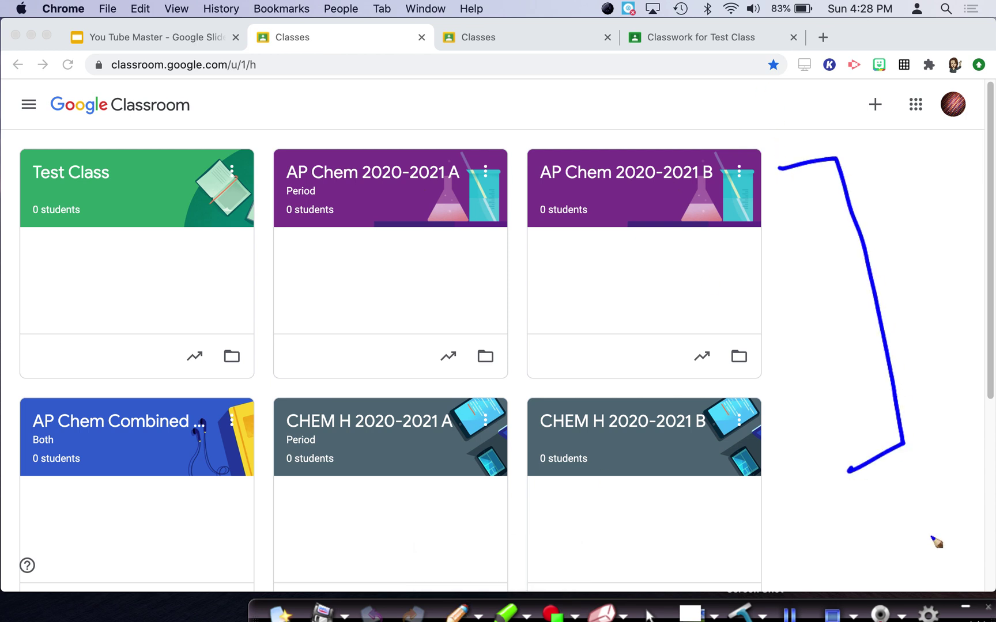
pyautogui.click(747, 612)
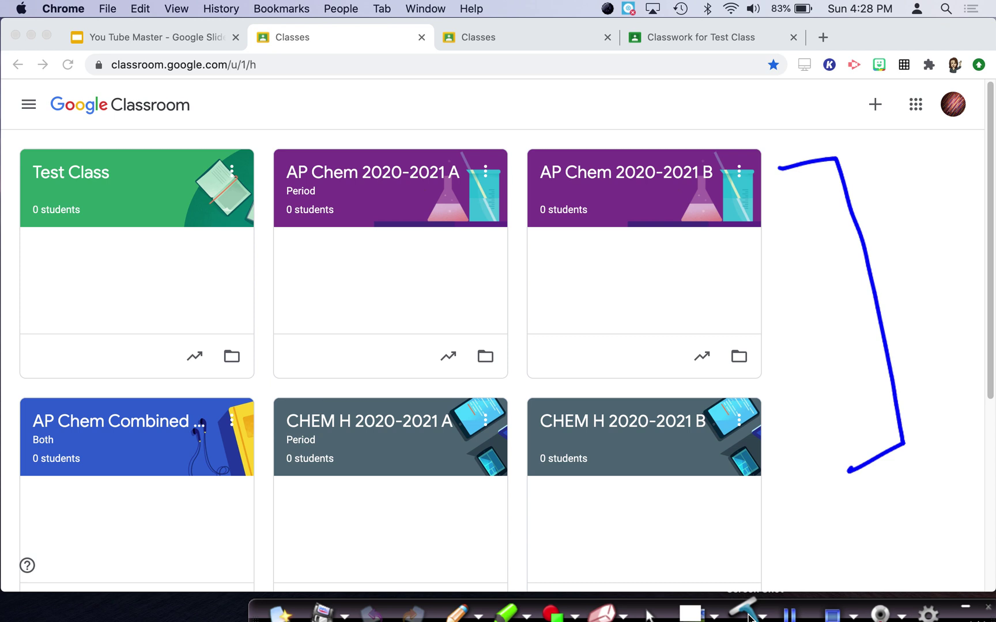
pyautogui.click(651, 614)
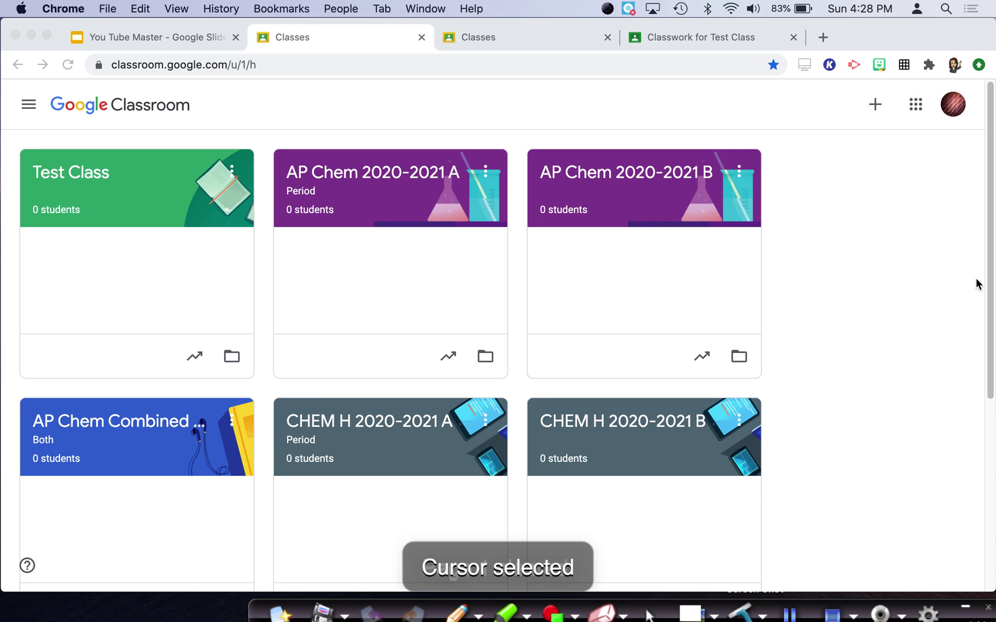
# Look through the class cards on the Classes page, down to Template for AP chem.
pyautogui.scroll(-5, 978, 284)
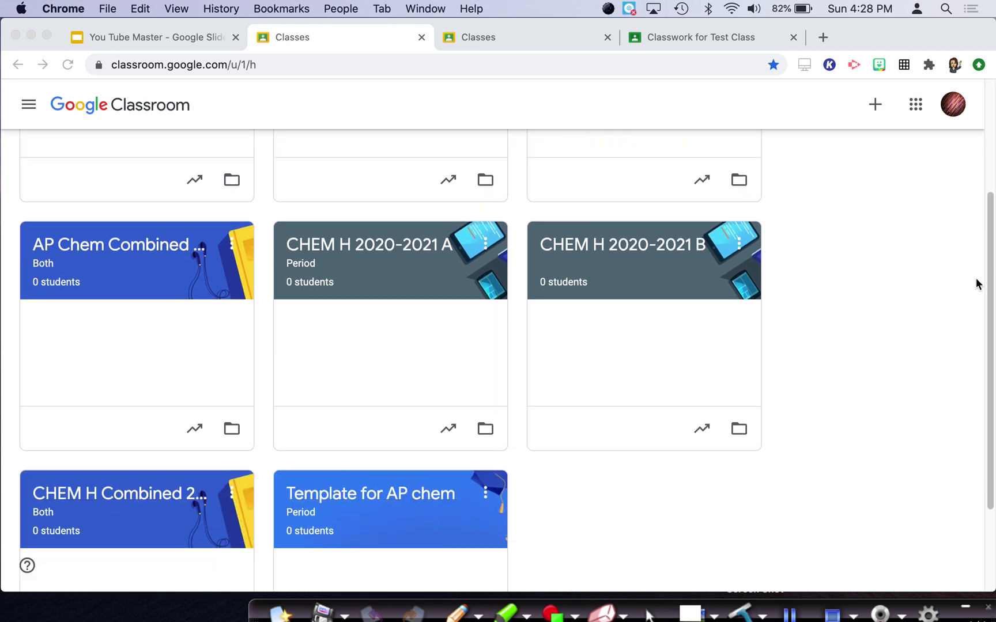
pyautogui.scroll(-1, 977, 283)
pyautogui.scroll(5, 978, 271)
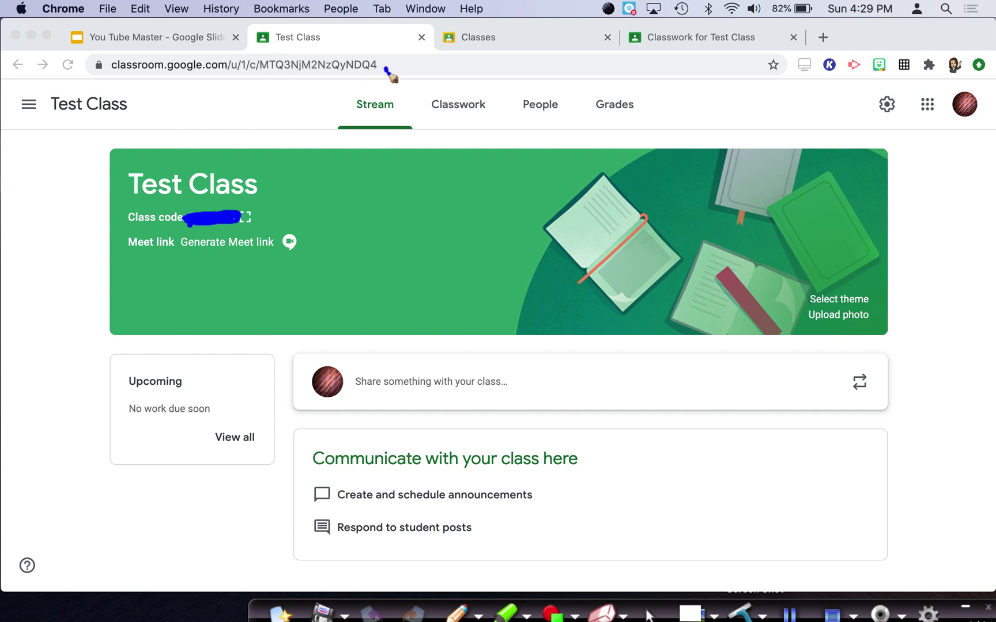
# Cross out Stream with a pen X and draw a row of X marks over "Share something with your class".
pyautogui.moveTo(386, 67); pyautogui.dragTo(359, 154)
pyautogui.moveTo(336, 88); pyautogui.dragTo(393, 148)
pyautogui.moveTo(381, 366)
pyautogui.mouseDown()
pyautogui.moveTo(418, 395)
pyautogui.moveTo(388, 407)
pyautogui.mouseUp()
pyautogui.moveTo(418, 368)
pyautogui.mouseDown()
pyautogui.moveTo(461, 389)
pyautogui.moveTo(435, 405)
pyautogui.mouseUp()
pyautogui.moveTo(458, 362); pyautogui.dragTo(495, 389)
pyautogui.moveTo(485, 350); pyautogui.dragTo(476, 399)
pyautogui.moveTo(501, 360)
pyautogui.mouseDown()
pyautogui.moveTo(538, 385)
pyautogui.moveTo(511, 398)
pyautogui.mouseUp()
pyautogui.moveTo(516, 351); pyautogui.dragTo(555, 395)
pyautogui.moveTo(560, 342)
pyautogui.mouseDown()
pyautogui.moveTo(544, 396)
pyautogui.moveTo(610, 381)
pyautogui.mouseUp()
pyautogui.moveTo(599, 348)
pyautogui.mouseDown()
pyautogui.moveTo(583, 398)
pyautogui.moveTo(649, 382)
pyautogui.mouseUp()
pyautogui.moveTo(632, 348)
pyautogui.mouseDown()
pyautogui.moveTo(616, 400)
pyautogui.moveTo(695, 379)
pyautogui.mouseUp()
pyautogui.moveTo(680, 346); pyautogui.dragTo(661, 394)
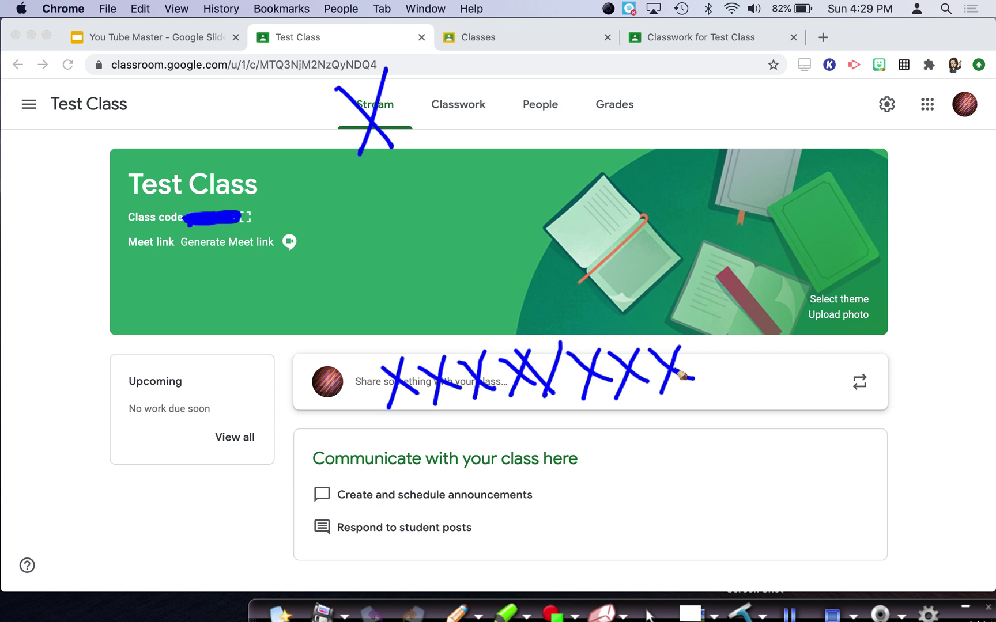
# Circle Classwork and Stream with the pen and link them with a double-headed curved arrow.
pyautogui.moveTo(490, 87)
pyautogui.mouseDown()
pyautogui.moveTo(494, 98)
pyautogui.moveTo(454, 132)
pyautogui.moveTo(507, 104)
pyautogui.moveTo(445, 160)
pyautogui.moveTo(407, 155)
pyautogui.moveTo(397, 141)
pyautogui.mouseUp()
pyautogui.moveTo(463, 125); pyautogui.dragTo(471, 147)
pyautogui.moveTo(461, 124); pyautogui.dragTo(440, 142)
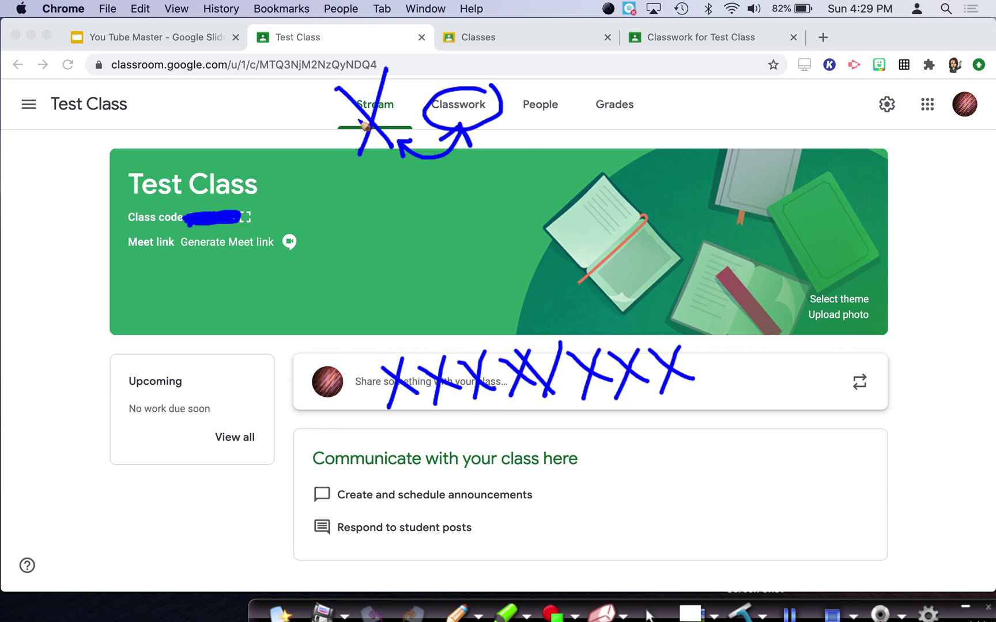
pyautogui.moveTo(404, 92)
pyautogui.mouseDown()
pyautogui.moveTo(353, 103)
pyautogui.moveTo(398, 99)
pyautogui.moveTo(406, 124)
pyautogui.mouseUp()
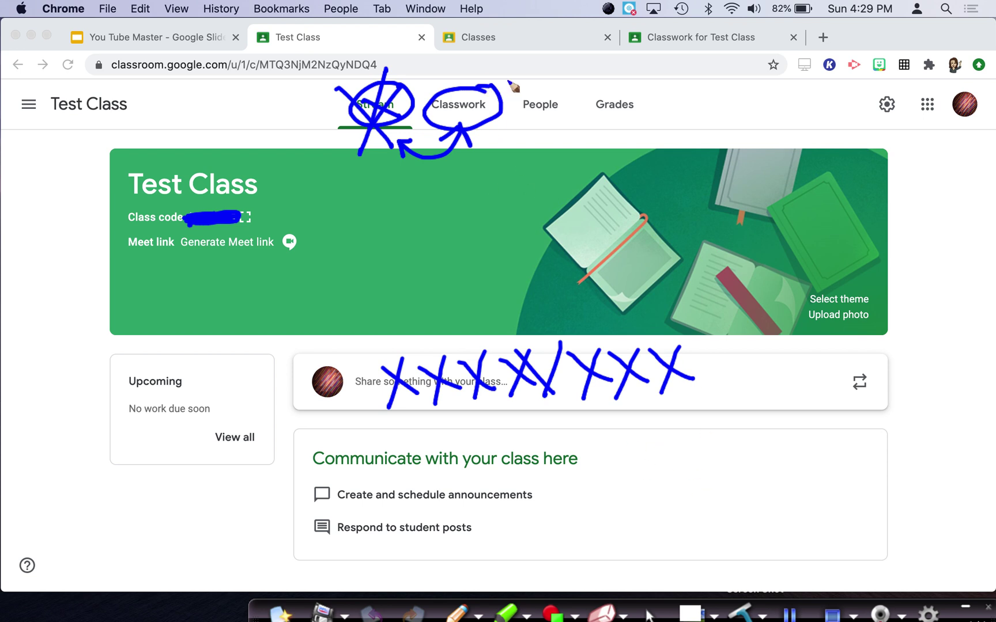
pyautogui.click(794, 614)
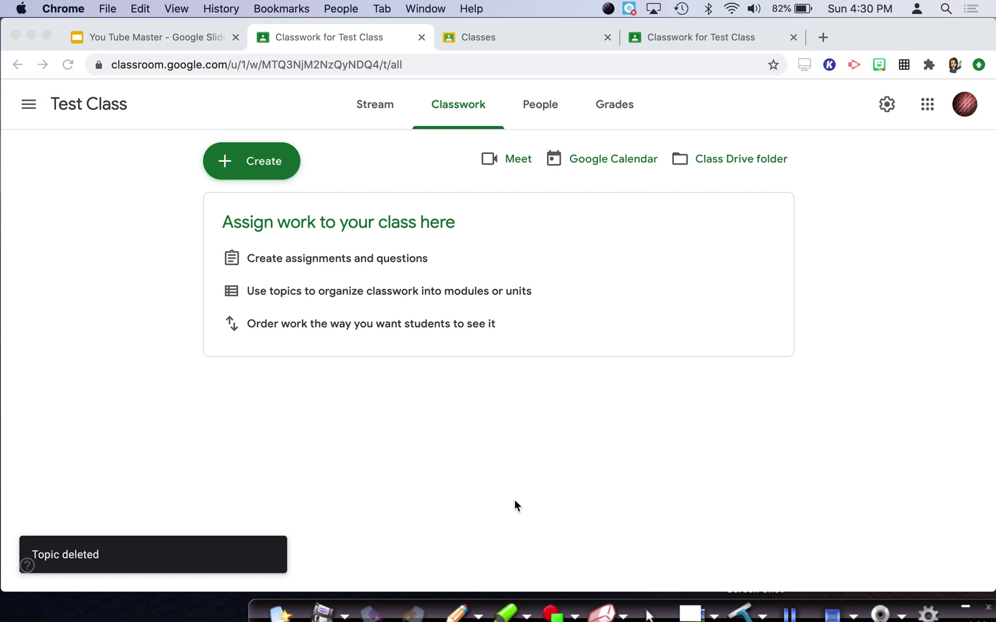
# Underline Meet and Google Calendar with the pen and point an arrow at Class Drive folder.
pyautogui.click(457, 614)
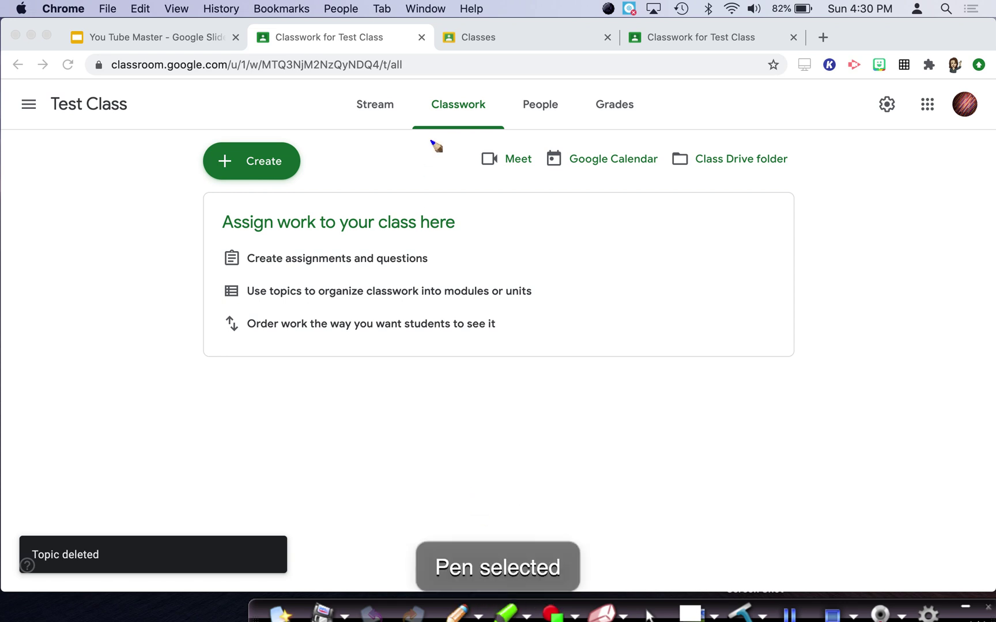
pyautogui.moveTo(476, 188); pyautogui.dragTo(647, 165)
pyautogui.moveTo(686, 199)
pyautogui.mouseDown()
pyautogui.moveTo(715, 168)
pyautogui.moveTo(717, 176)
pyautogui.mouseUp()
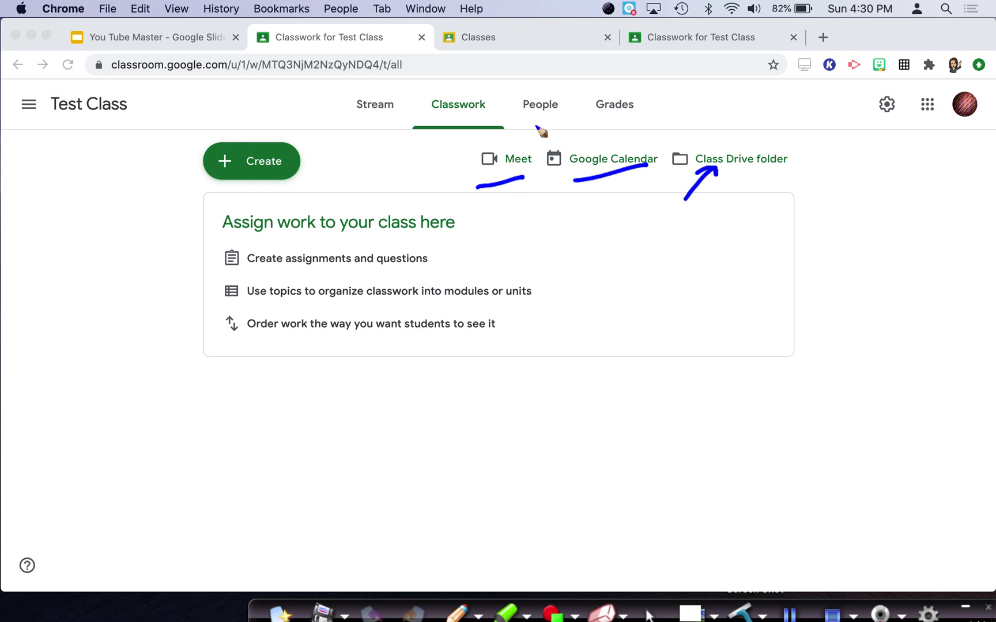
# Circle People with the pen, point arrows at People, Grades and Stream, and clear the annotations.
pyautogui.moveTo(555, 87)
pyautogui.mouseDown()
pyautogui.moveTo(527, 97)
pyautogui.moveTo(567, 104)
pyautogui.moveTo(552, 88)
pyautogui.mouseUp()
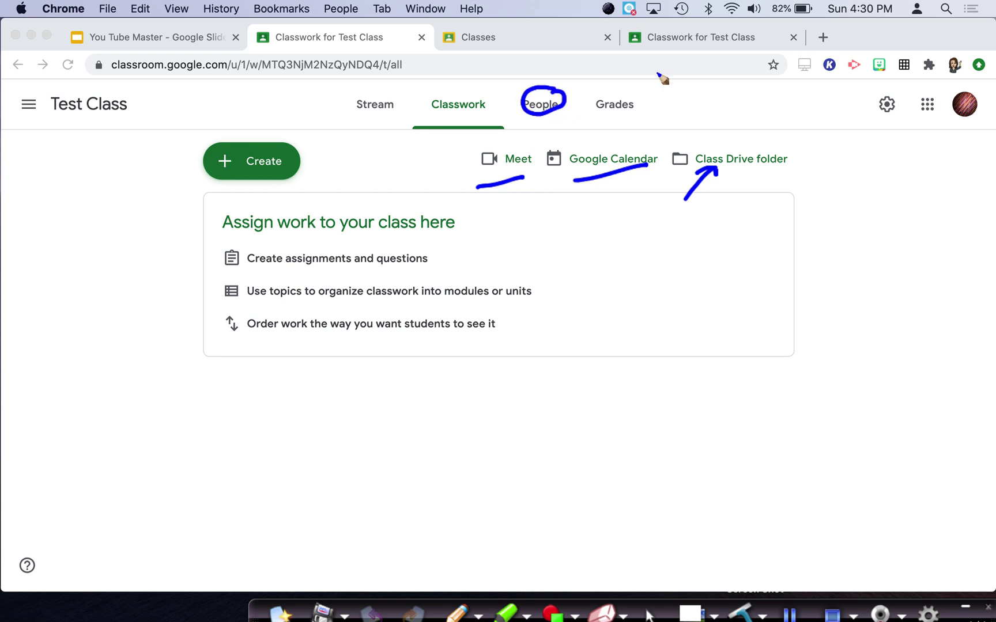
pyautogui.moveTo(602, 49)
pyautogui.mouseDown()
pyautogui.moveTo(578, 79)
pyautogui.moveTo(585, 75)
pyautogui.mouseUp()
pyautogui.moveTo(661, 62); pyautogui.dragTo(638, 100)
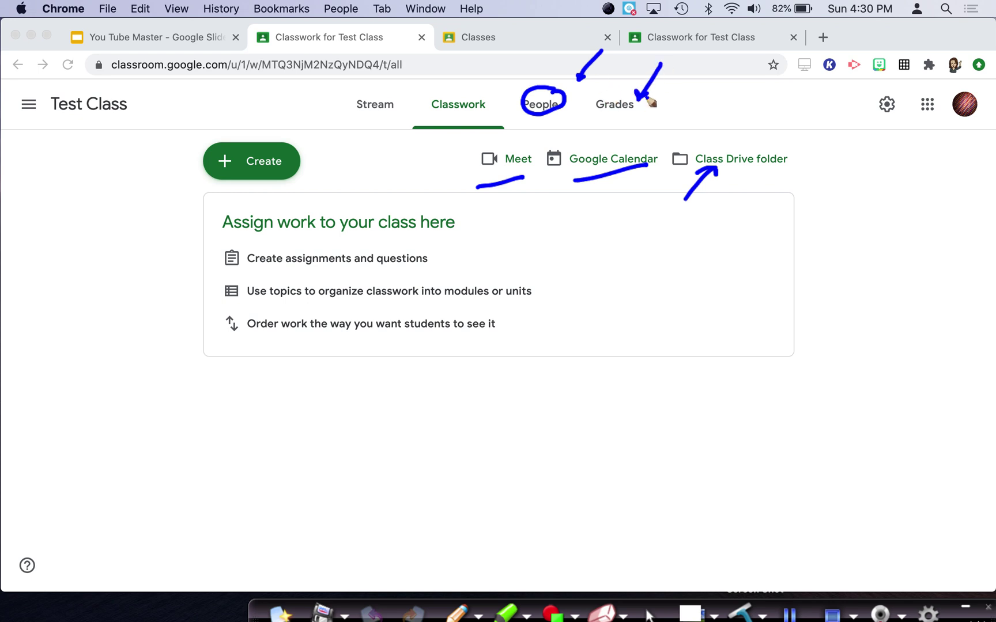
pyautogui.moveTo(345, 152); pyautogui.dragTo(364, 121)
pyautogui.click(756, 612)
# Circle the class settings gear, point pen arrows at the apps grid and account picture, and clear the annotations.
pyautogui.moveTo(859, 147)
pyautogui.mouseDown()
pyautogui.moveTo(847, 102)
pyautogui.moveTo(837, 149)
pyautogui.mouseUp()
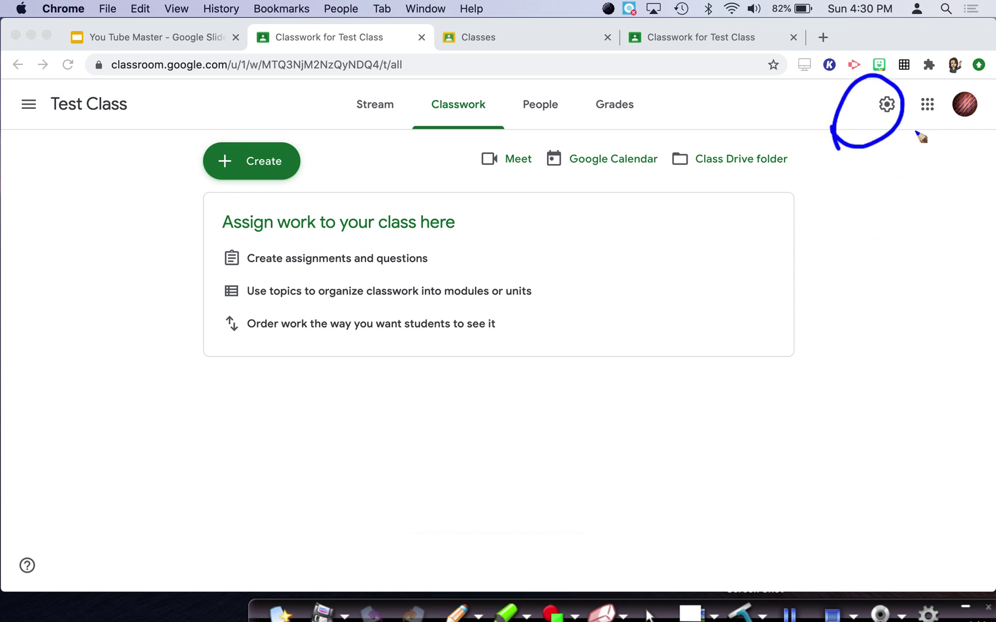
pyautogui.moveTo(927, 122)
pyautogui.mouseDown()
pyautogui.moveTo(915, 125)
pyautogui.moveTo(912, 155)
pyautogui.mouseUp()
pyautogui.moveTo(946, 140)
pyautogui.mouseDown()
pyautogui.moveTo(956, 128)
pyautogui.moveTo(964, 138)
pyautogui.moveTo(952, 194)
pyautogui.mouseUp()
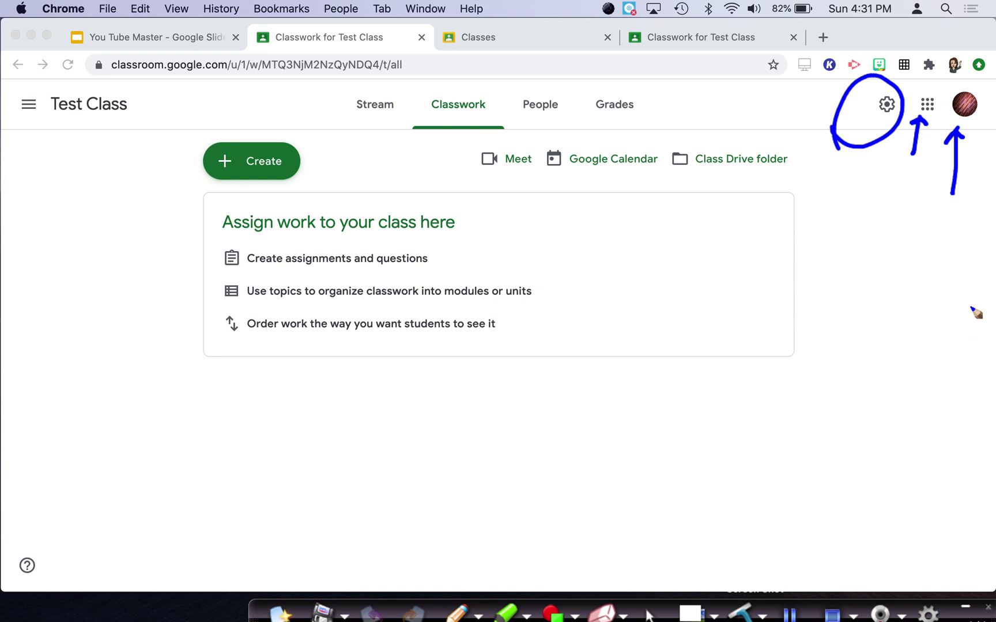
pyautogui.moveTo(965, 122); pyautogui.dragTo(975, 196)
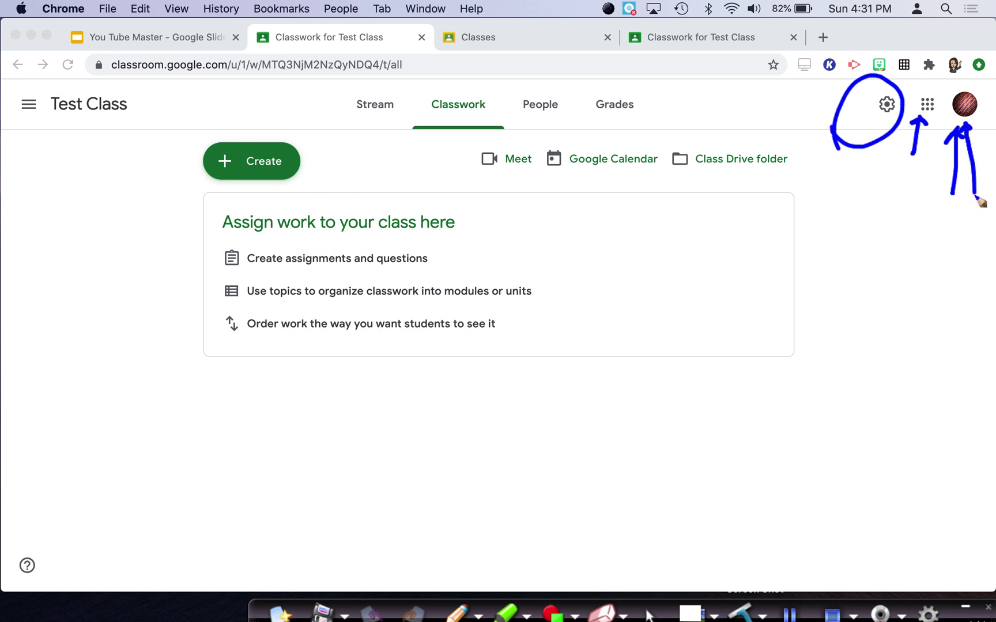
pyautogui.click(749, 612)
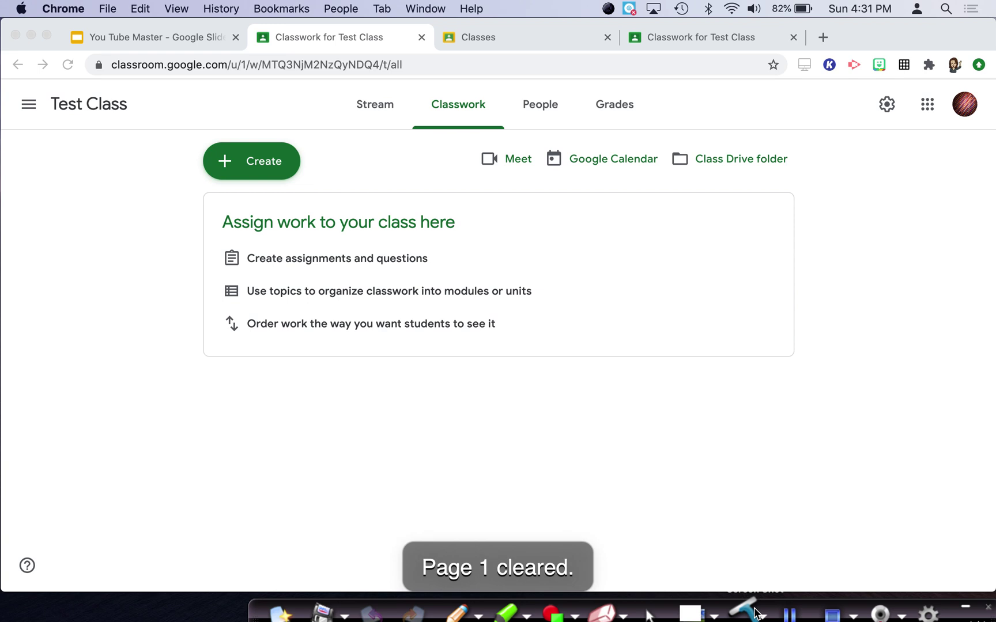
pyautogui.click(652, 612)
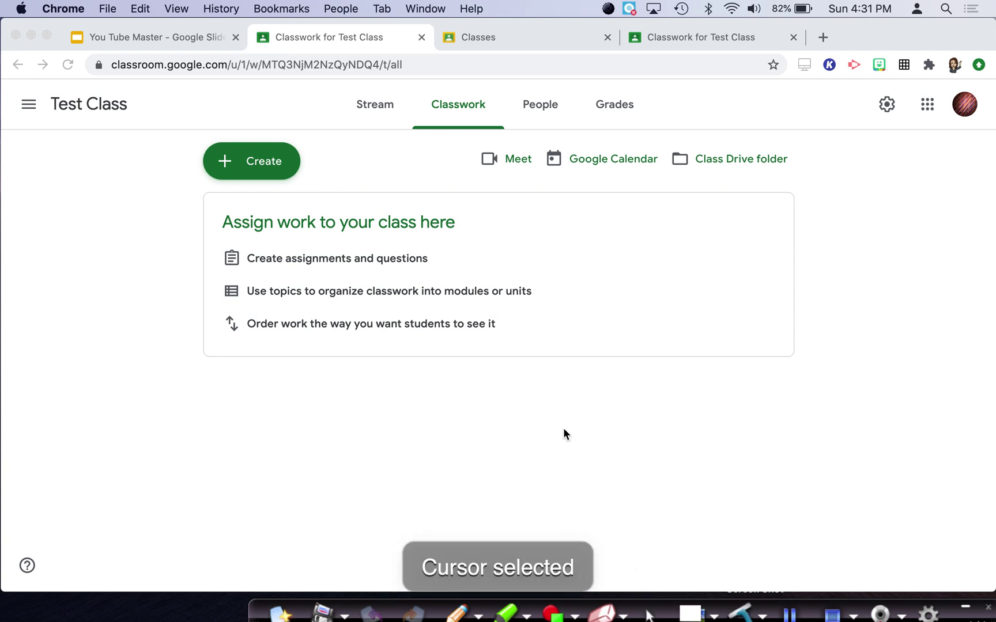
# Show the types of classwork that can be created and mark Assignment with a pen arrow and a circle.
pyautogui.click(258, 160)
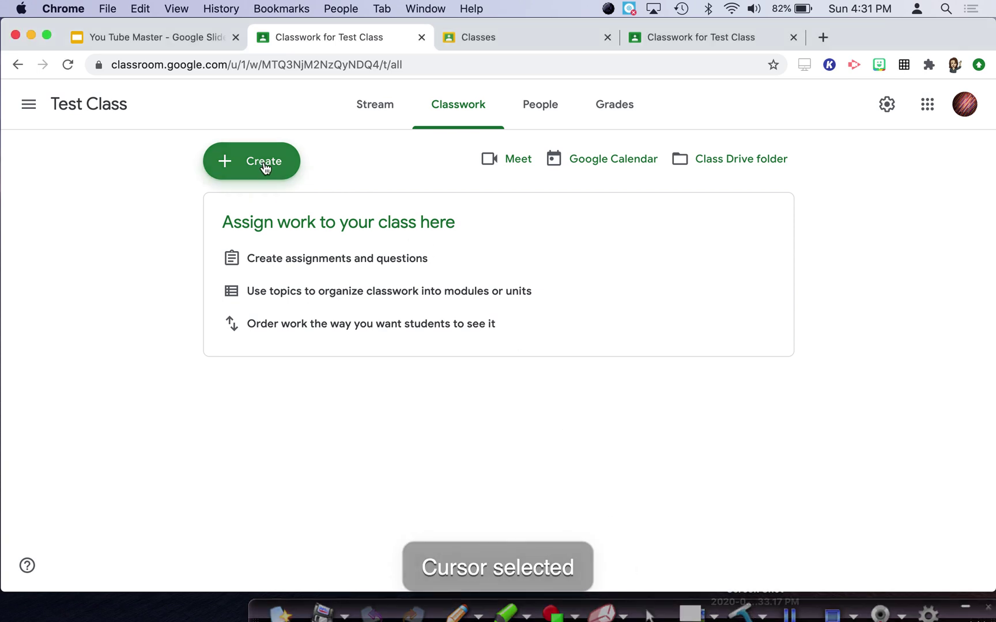
pyautogui.click(262, 162)
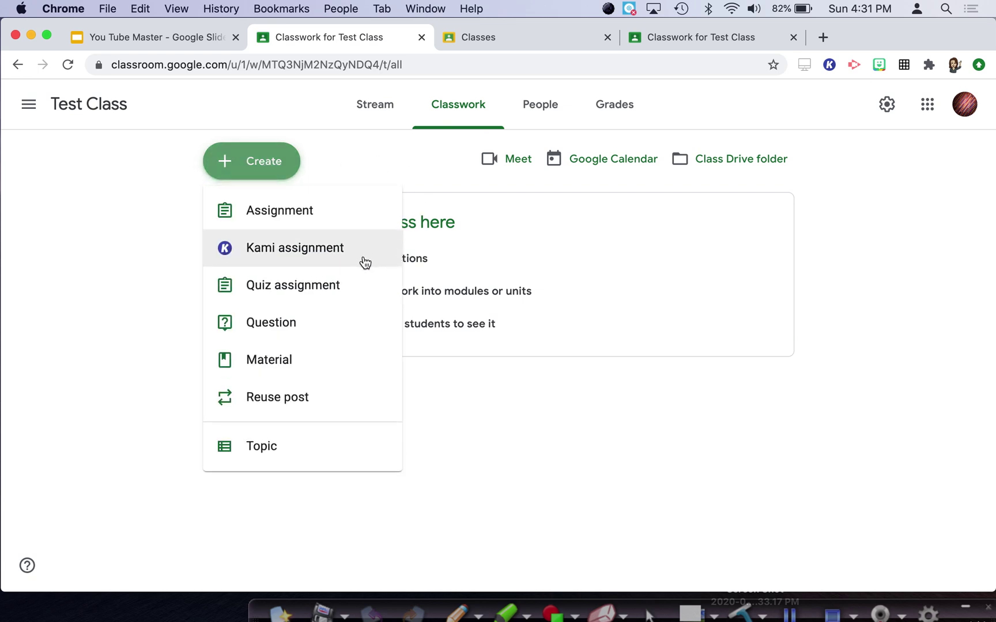
pyautogui.click(458, 613)
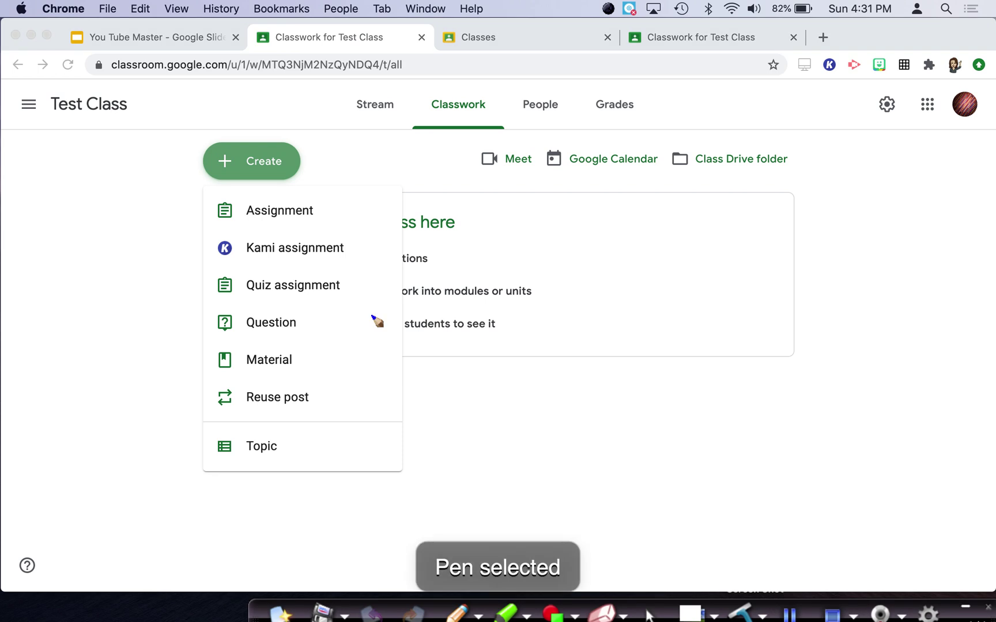
pyautogui.moveTo(373, 177); pyautogui.dragTo(355, 216)
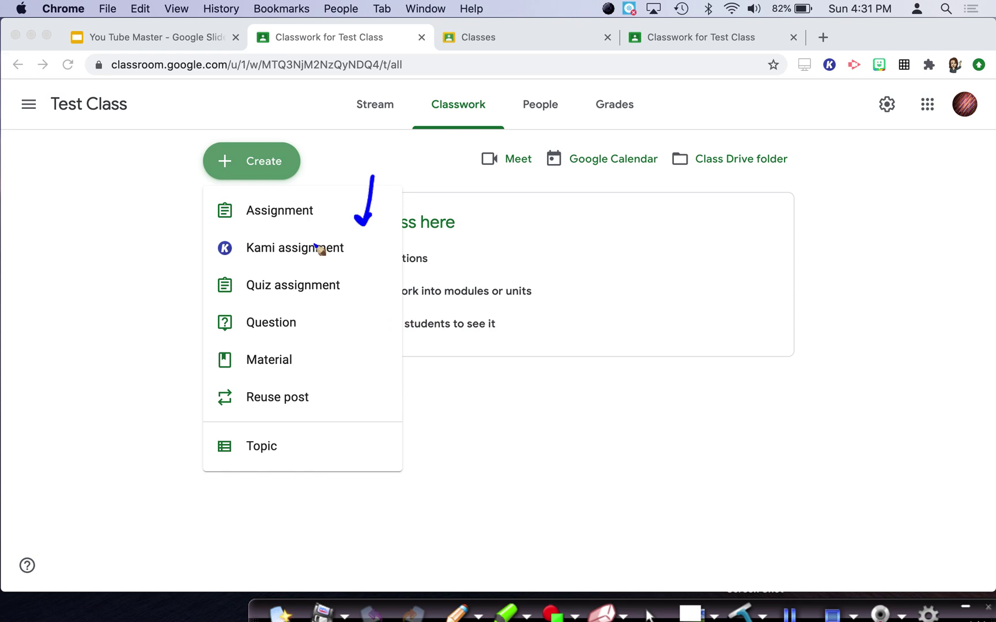
pyautogui.moveTo(312, 190)
pyautogui.mouseDown()
pyautogui.moveTo(253, 199)
pyautogui.moveTo(269, 228)
pyautogui.moveTo(318, 205)
pyautogui.moveTo(318, 189)
pyautogui.mouseUp()
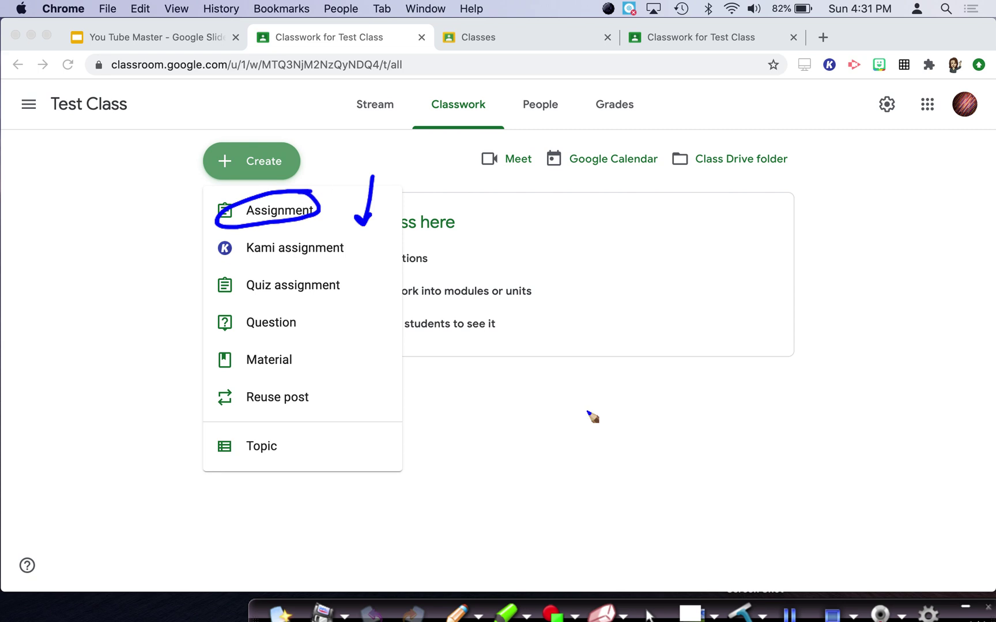
pyautogui.click(783, 611)
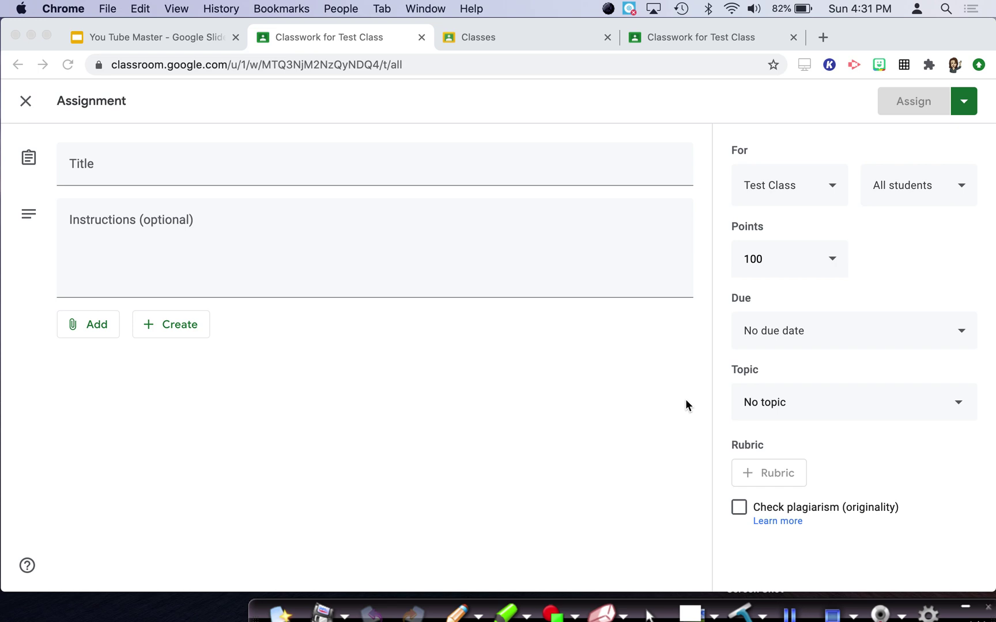
# Title the assignment "test assignment for video" and enter the instructions "complete the test assignment for the video".
pyautogui.click(241, 163)
pyautogui.write('test')
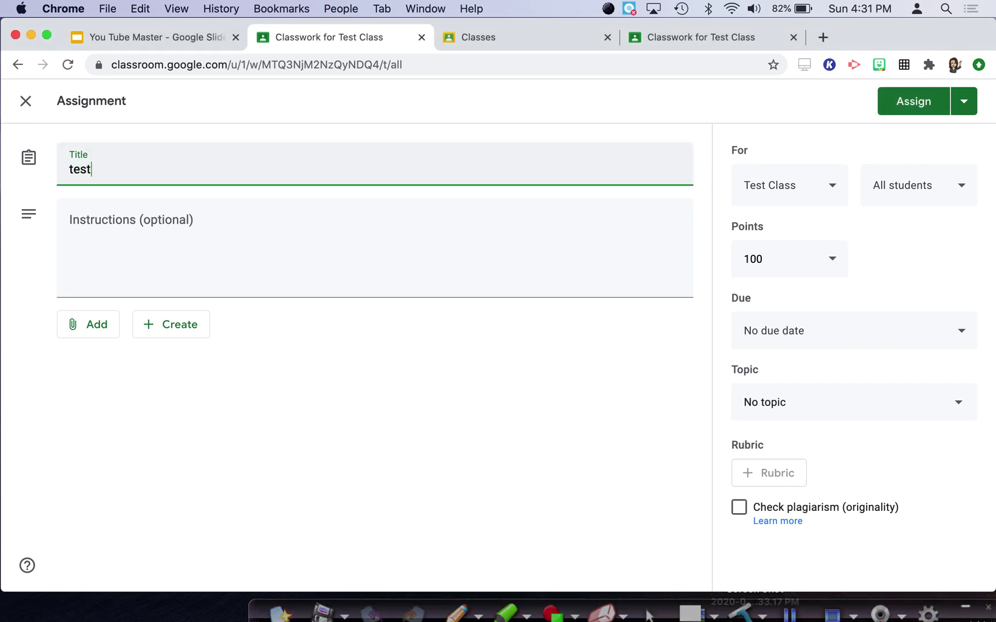
pyautogui.write(' assignment for video')
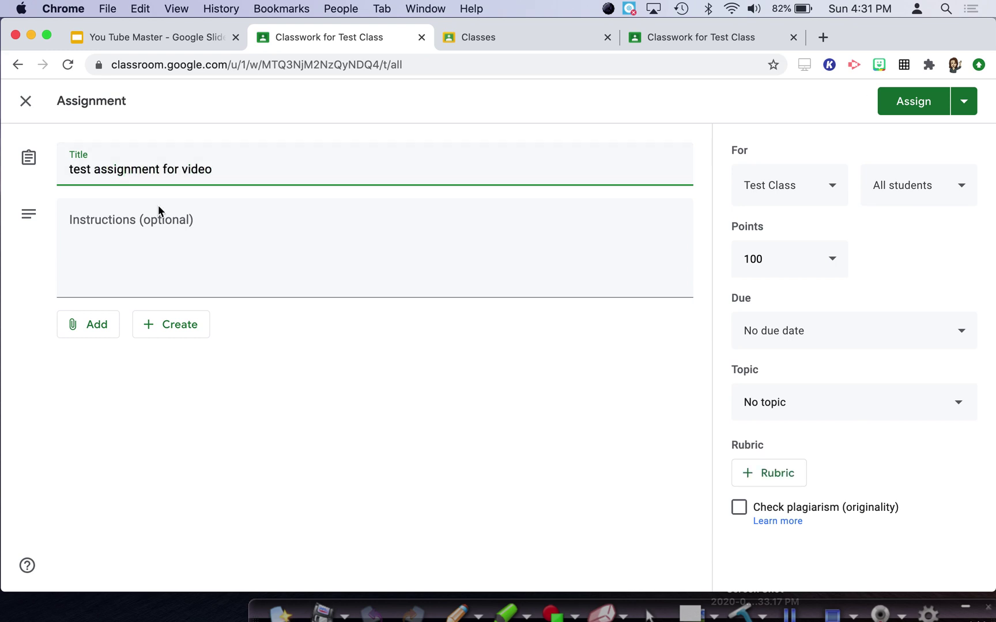
pyautogui.click(143, 232)
pyautogui.write('complete the t')
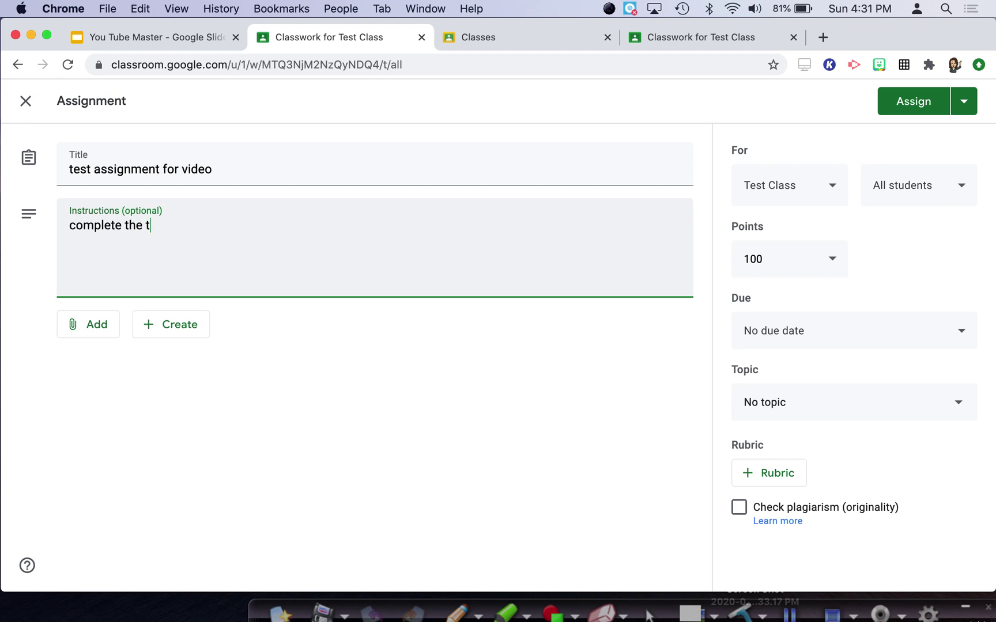
pyautogui.write('est assignment for the video')
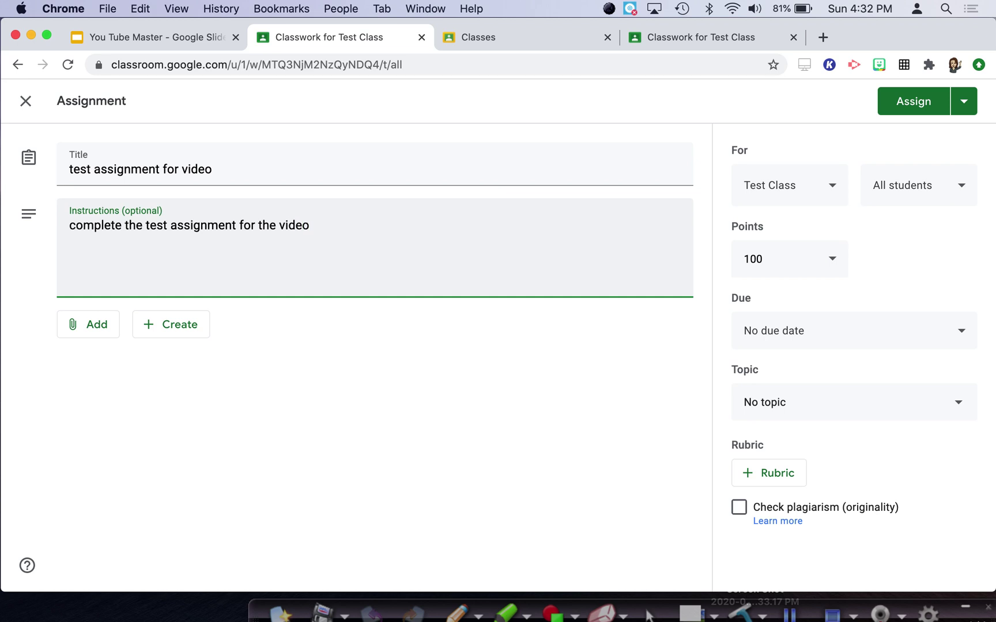
# Examine the attachment sources and the class and student options for the assignment.
pyautogui.click(95, 333)
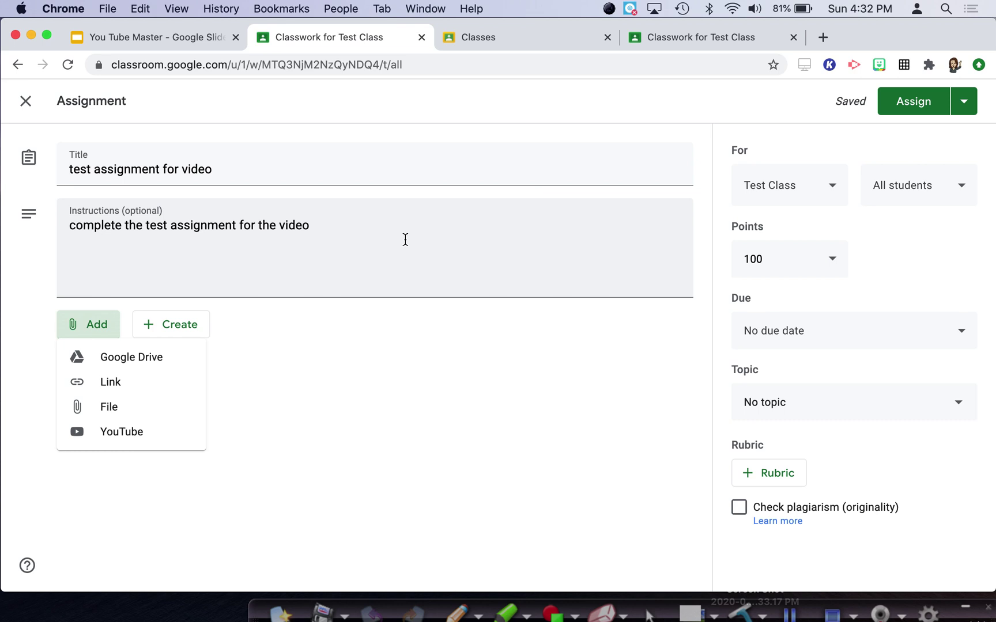
pyautogui.click(796, 190)
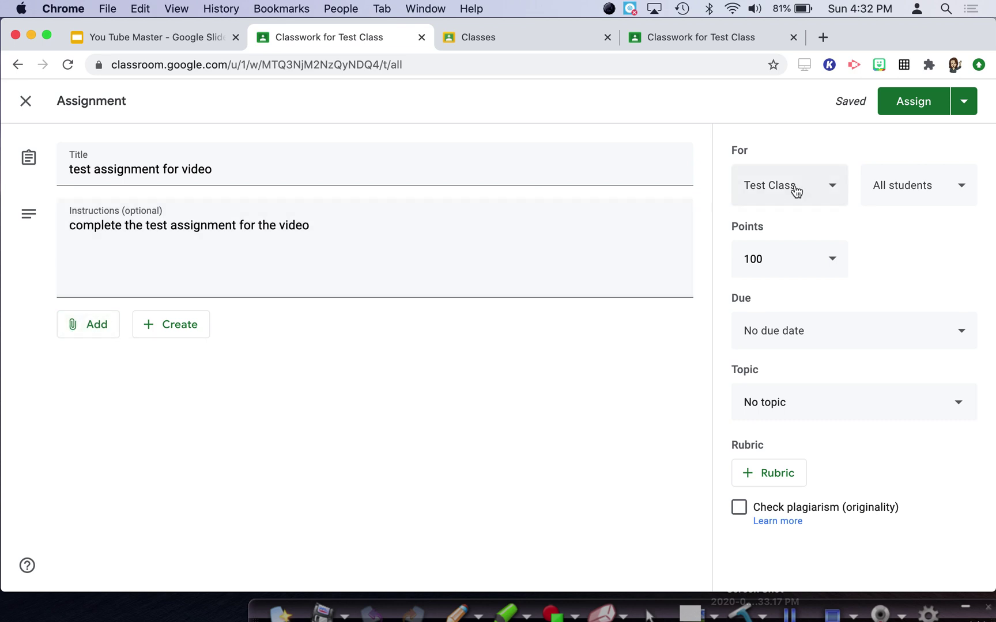
pyautogui.click(821, 187)
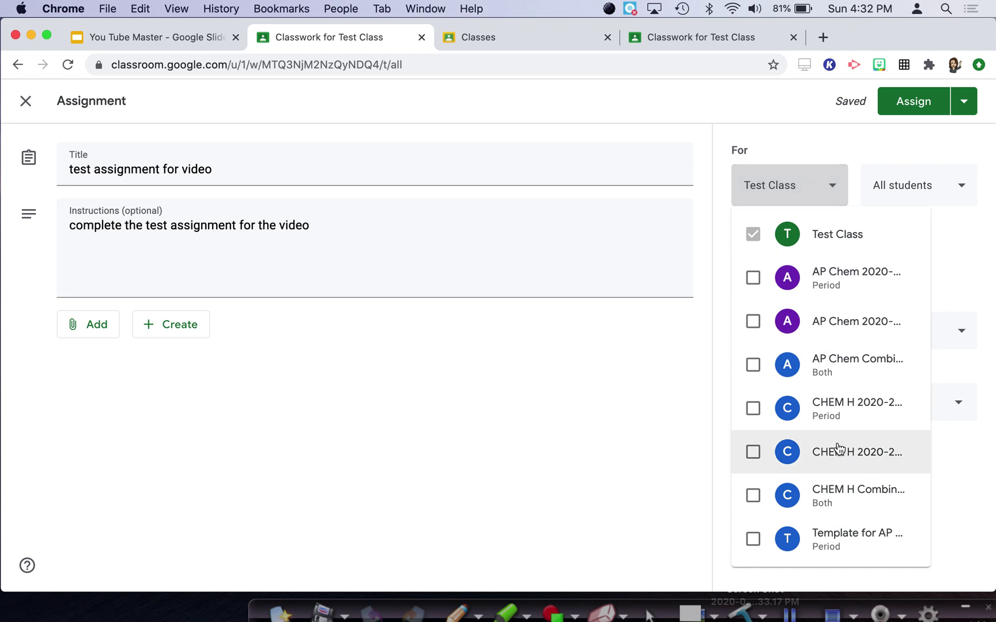
pyautogui.click(836, 181)
pyautogui.click(949, 195)
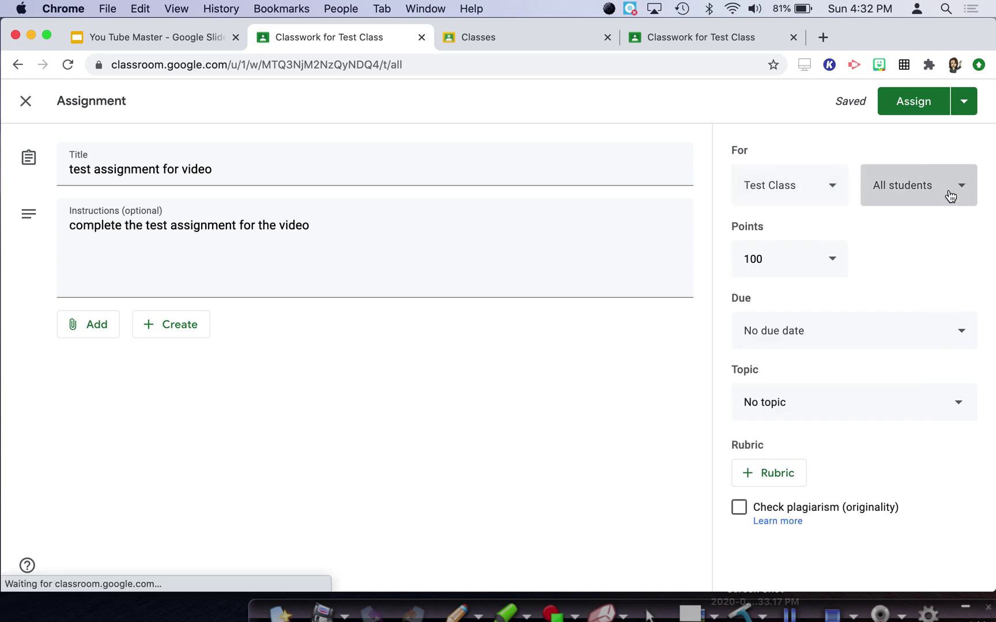
pyautogui.click(950, 196)
# Make the test assignment ungraded and set its due date to Aug 19, 2020.
pyautogui.click(820, 265)
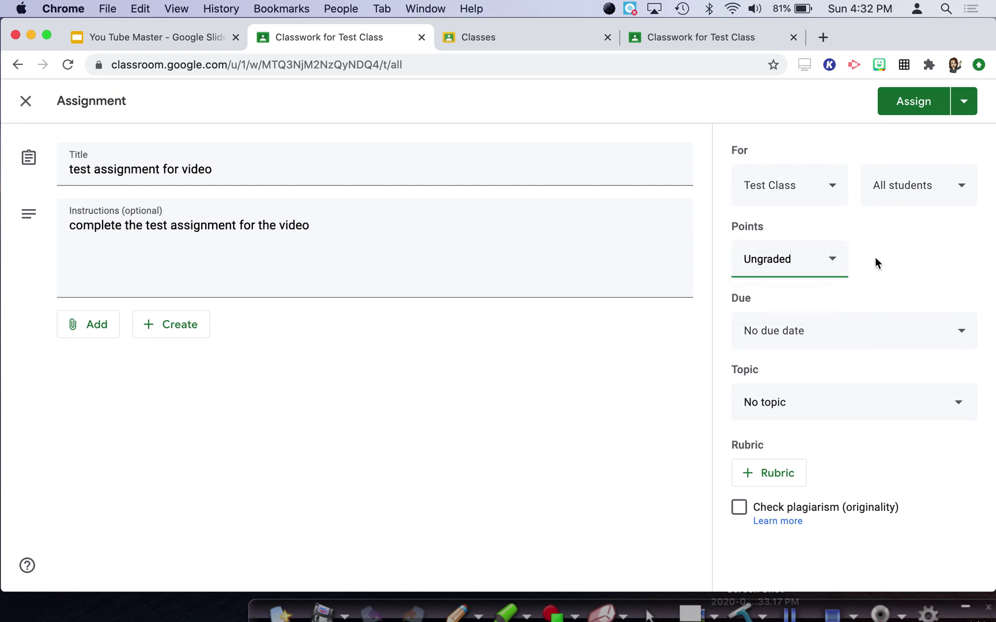
pyautogui.click(850, 340)
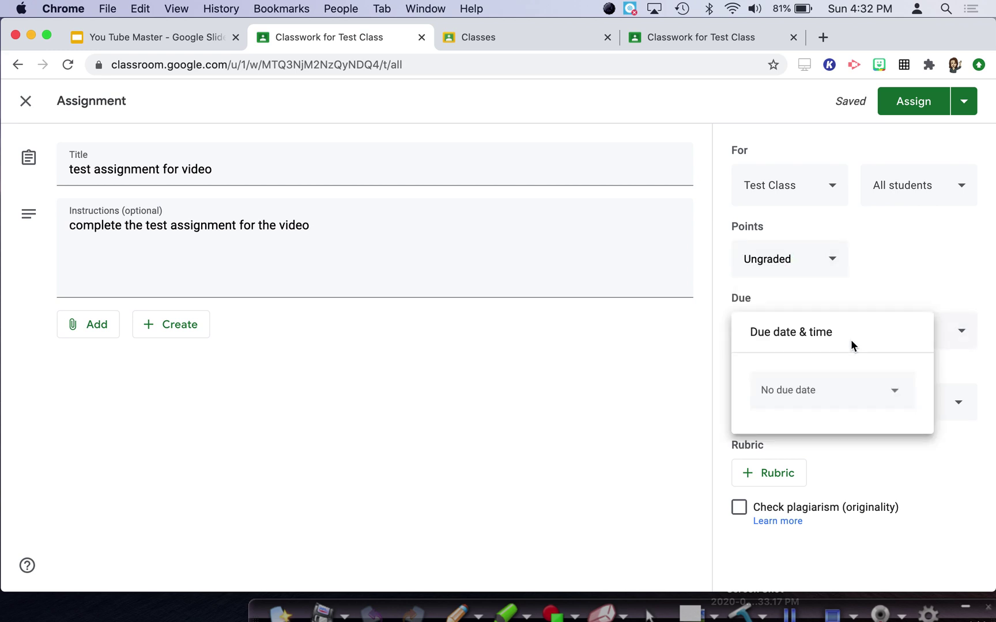
pyautogui.click(828, 393)
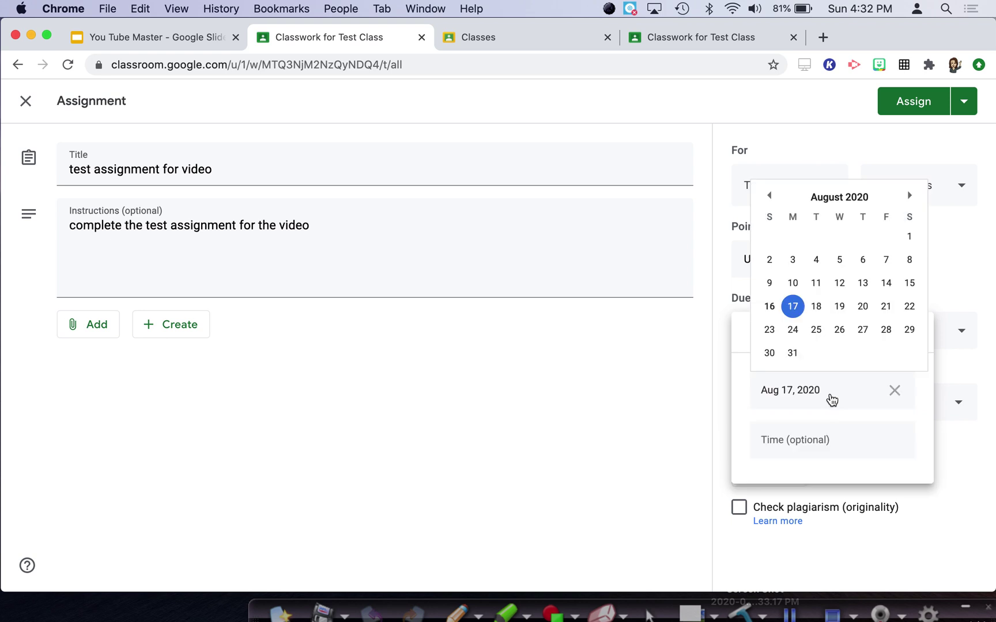
pyautogui.click(842, 308)
# Set the assignment's due time to 3:00 PM.
pyautogui.click(817, 436)
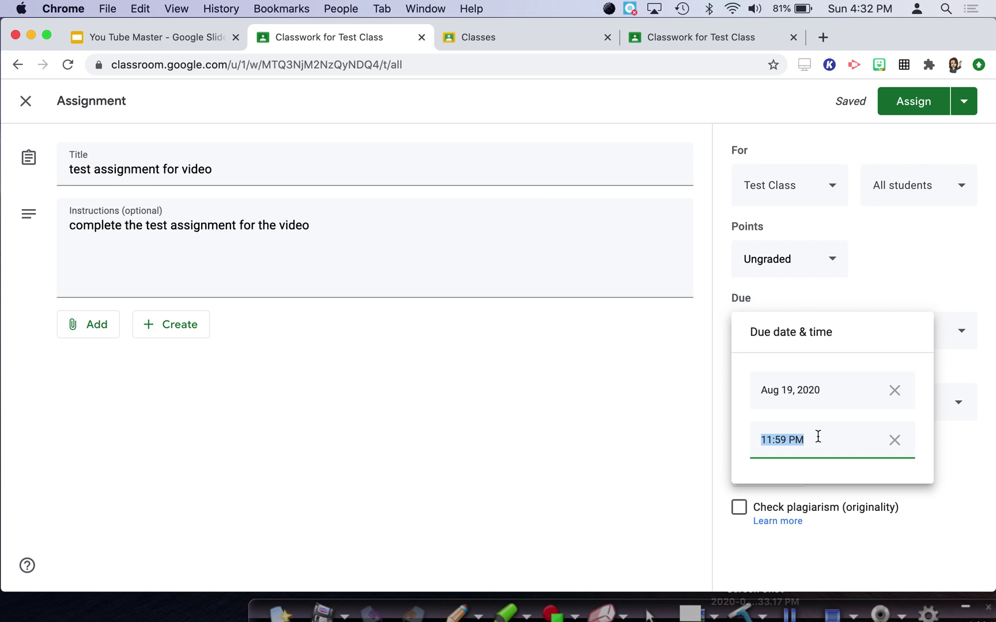
pyautogui.write('7:30 am')
pyautogui.press('BackSpace')
pyautogui.press('BackSpace')
pyautogui.press('BackSpace')
pyautogui.press('BackSpace')
pyautogui.press('BackSpace')
pyautogui.press('BackSpace')
pyautogui.write('3:00')
pyautogui.write('pm')
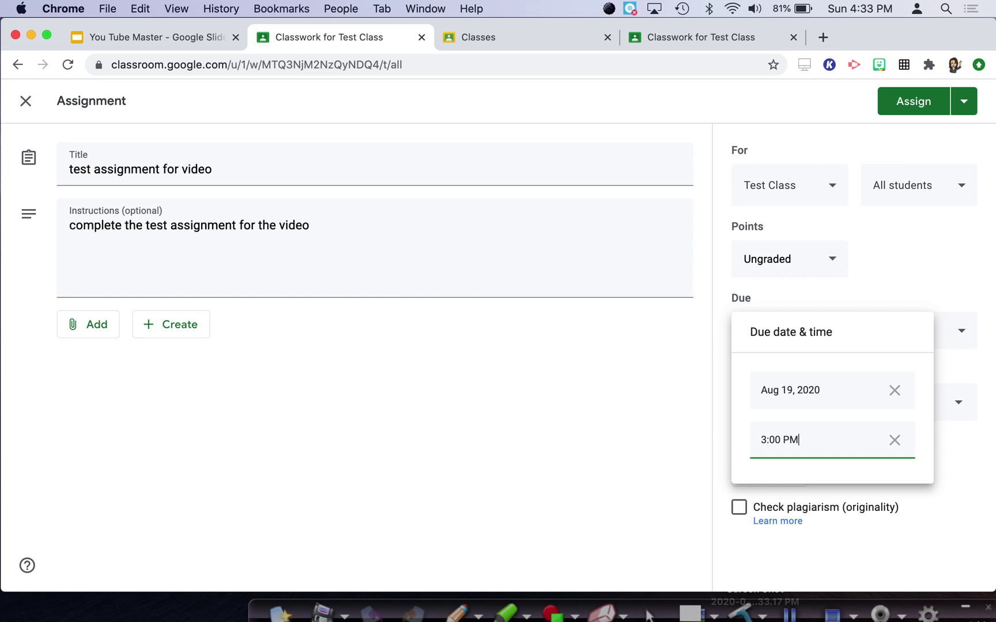
pyautogui.click(941, 459)
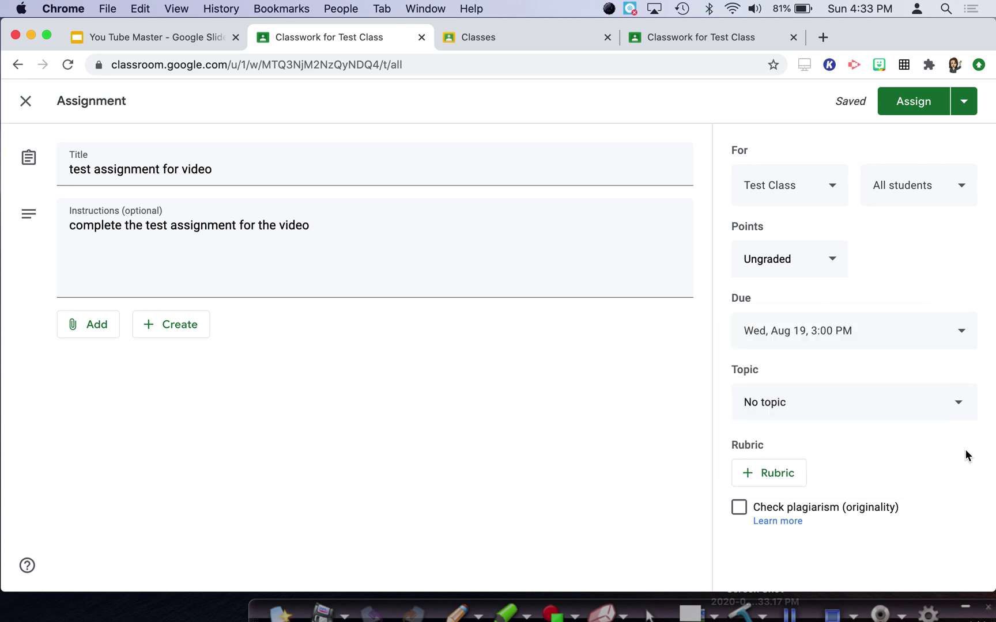
# Create the topic "test assignments" for the assignment.
pyautogui.click(957, 410)
pyautogui.click(814, 453)
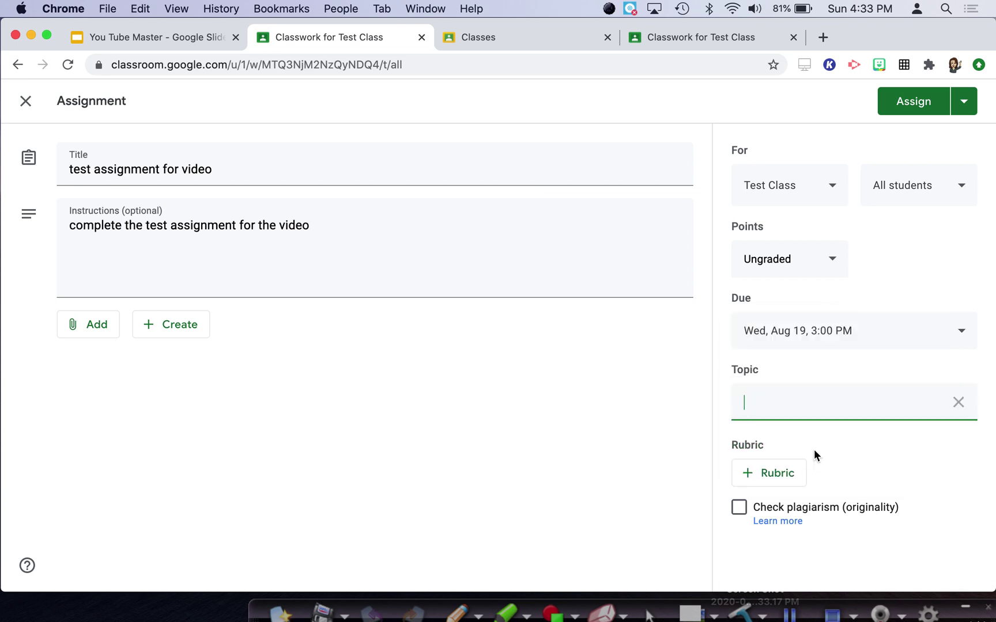
pyautogui.write('test assignments')
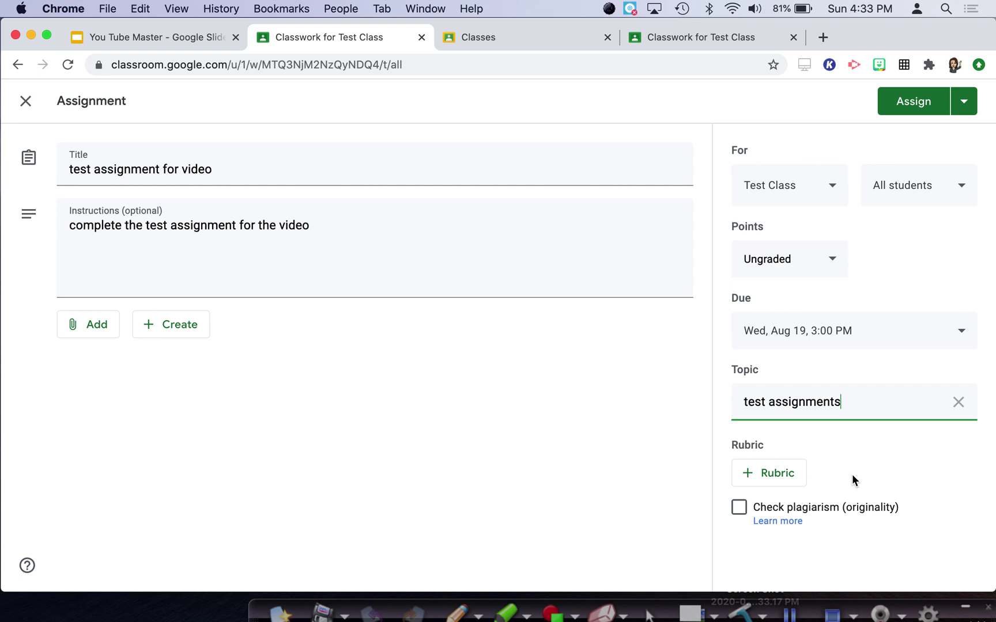
# Show the posting options, circle Assign with the pen, handwrite "Notified immediately" beside it, and clear the annotations.
pyautogui.click(966, 103)
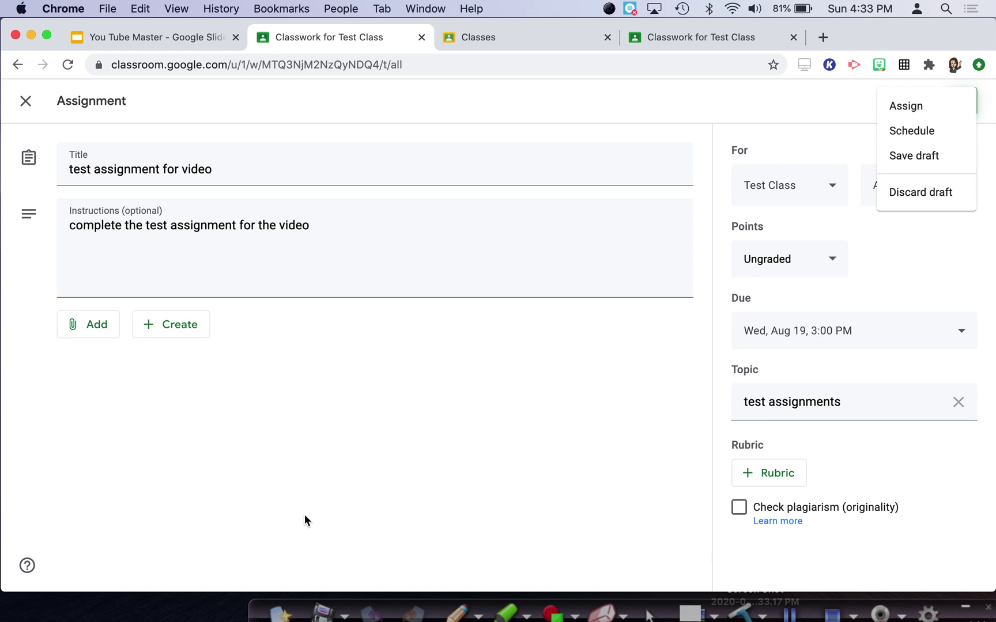
pyautogui.click(457, 613)
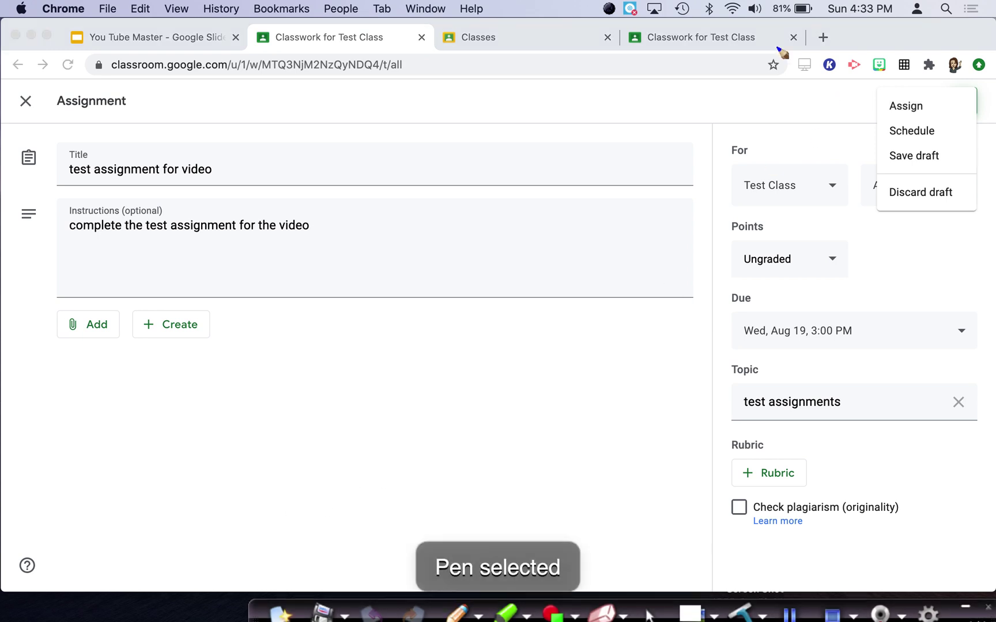
pyautogui.moveTo(495, 338)
pyautogui.mouseDown()
pyautogui.moveTo(604, 239)
pyautogui.moveTo(868, 139)
pyautogui.moveTo(934, 97)
pyautogui.moveTo(857, 109)
pyautogui.mouseUp()
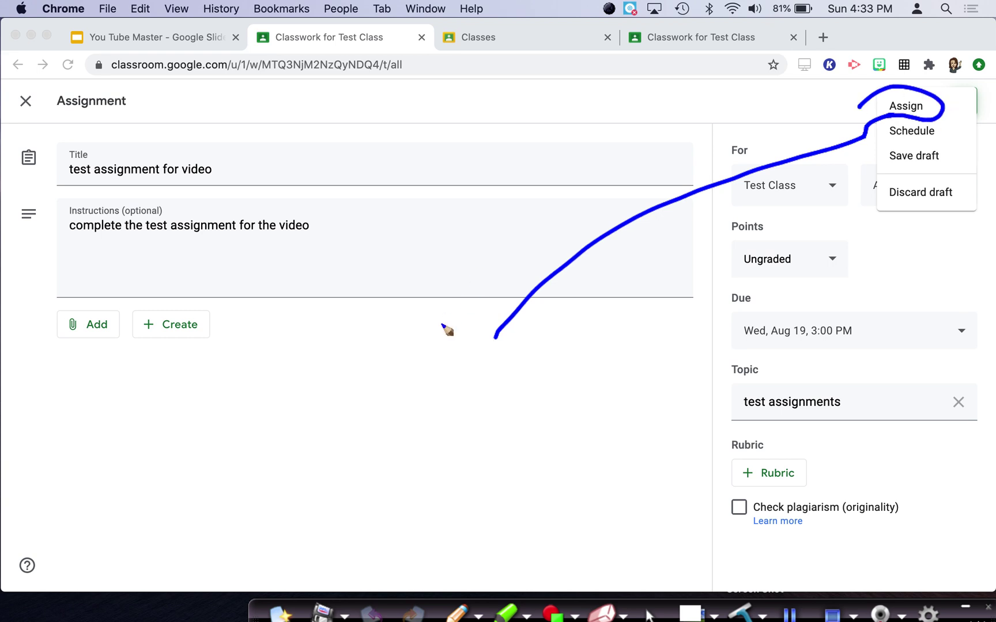
pyautogui.moveTo(316, 357)
pyautogui.mouseDown()
pyautogui.moveTo(318, 385)
pyautogui.moveTo(367, 337)
pyautogui.moveTo(472, 317)
pyautogui.mouseUp()
pyautogui.moveTo(364, 423)
pyautogui.mouseDown()
pyautogui.moveTo(369, 459)
pyautogui.moveTo(392, 426)
pyautogui.moveTo(437, 412)
pyautogui.moveTo(481, 370)
pyautogui.moveTo(531, 371)
pyautogui.mouseUp()
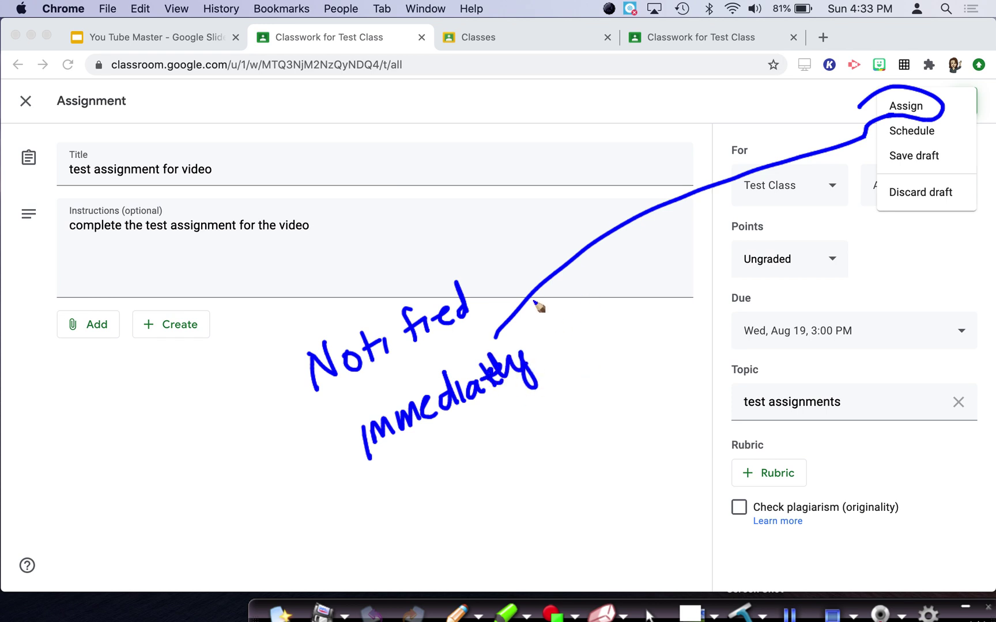
pyautogui.click(744, 612)
# Handwrite "3:00 AM" with the pen over the blank area around the instructions.
pyautogui.moveTo(378, 358)
pyautogui.mouseDown()
pyautogui.moveTo(402, 403)
pyautogui.moveTo(381, 397)
pyautogui.mouseUp()
pyautogui.click(425, 341)
pyautogui.click(434, 362)
pyautogui.moveTo(459, 330)
pyautogui.mouseDown()
pyautogui.moveTo(474, 354)
pyautogui.moveTo(460, 331)
pyautogui.mouseUp()
pyautogui.moveTo(491, 311)
pyautogui.mouseDown()
pyautogui.moveTo(555, 322)
pyautogui.moveTo(562, 311)
pyautogui.mouseUp()
pyautogui.moveTo(562, 316)
pyautogui.mouseDown()
pyautogui.moveTo(581, 286)
pyautogui.moveTo(591, 304)
pyautogui.mouseUp()
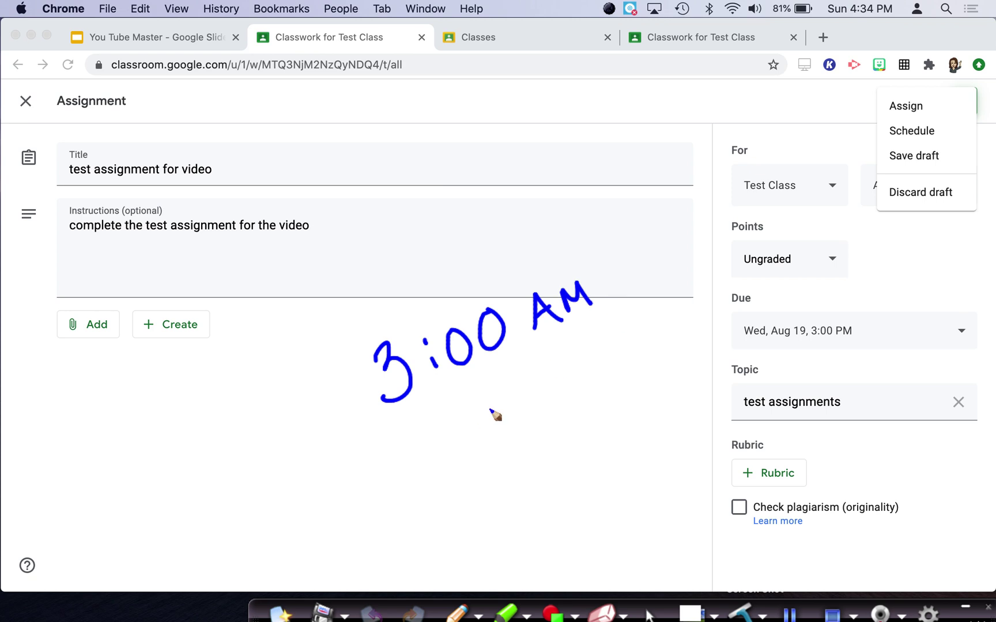
# Underline the handwritten "3:00 AM" twice, circle it and cross it out, and clear the annotations to resume normal control.
pyautogui.moveTo(459, 438); pyautogui.dragTo(614, 321)
pyautogui.moveTo(464, 457); pyautogui.dragTo(616, 346)
pyautogui.moveTo(579, 212)
pyautogui.mouseDown()
pyautogui.moveTo(485, 483)
pyautogui.moveTo(597, 239)
pyautogui.moveTo(451, 447)
pyautogui.mouseUp()
pyautogui.moveTo(384, 314); pyautogui.dragTo(614, 347)
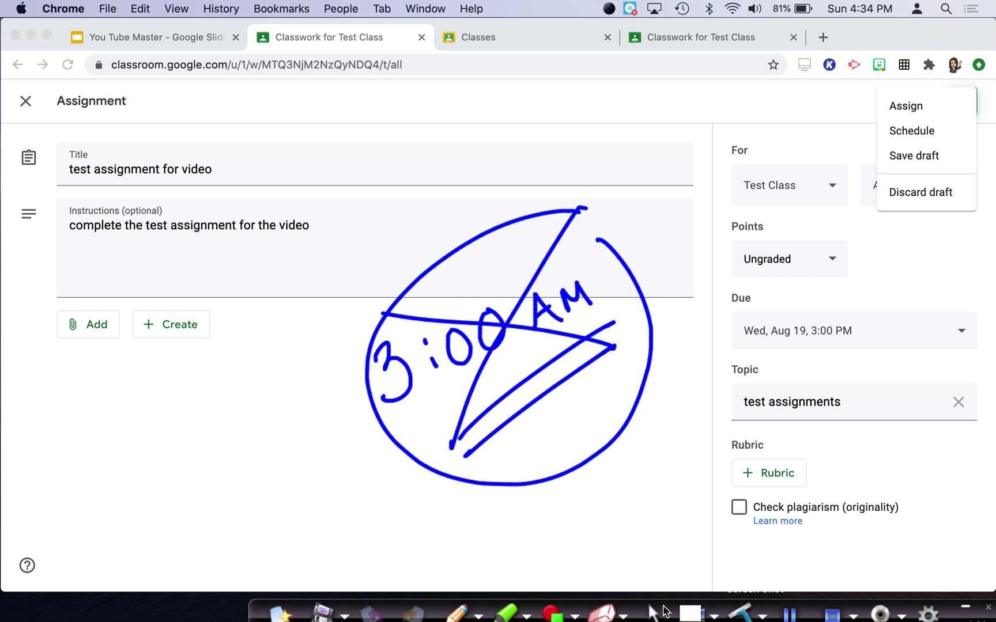
pyautogui.click(740, 615)
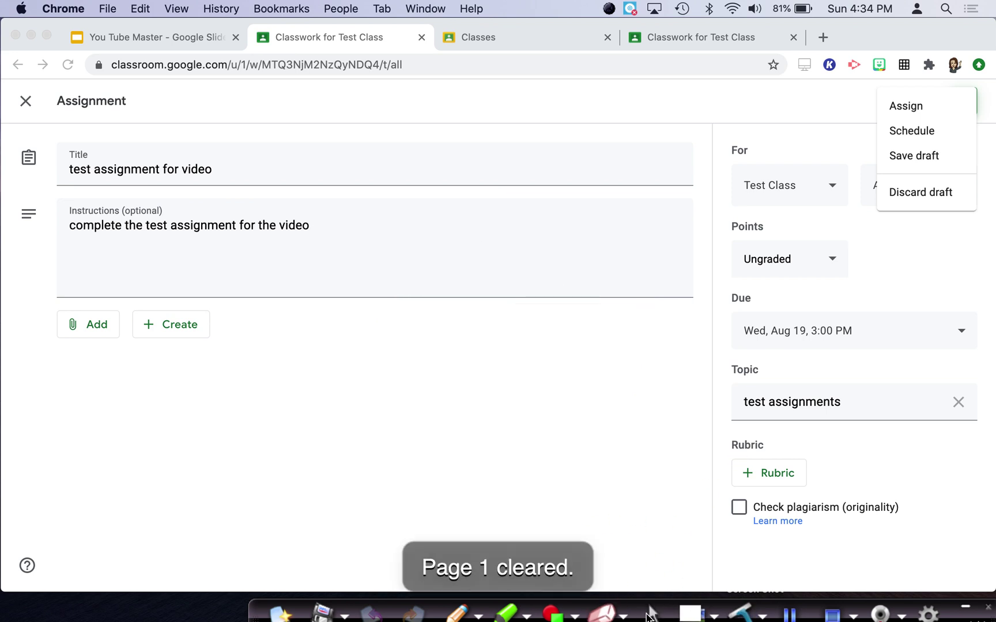
pyautogui.click(649, 616)
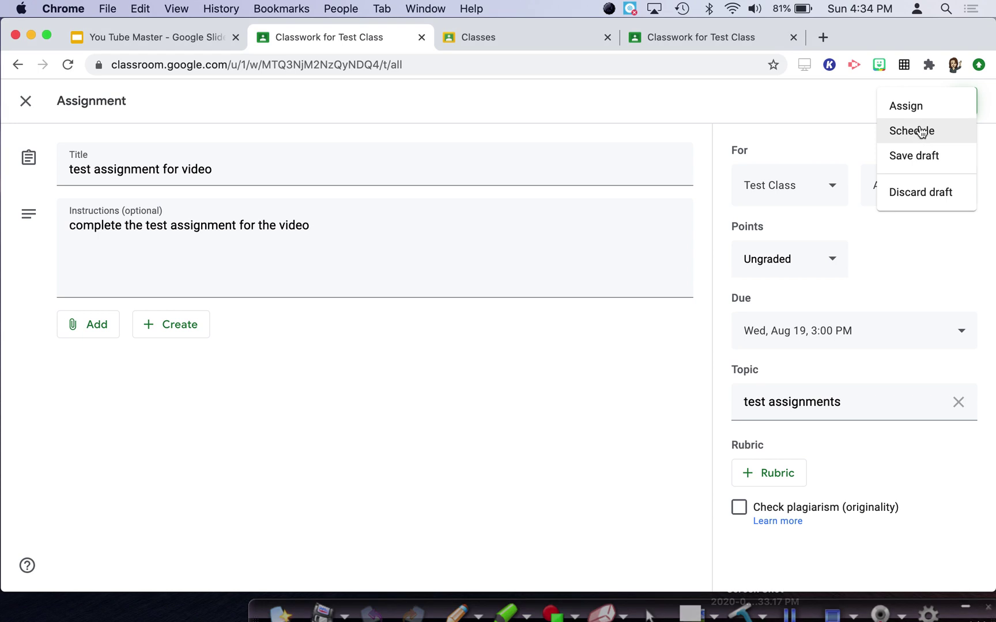
# Schedule the test assignment to post on Aug 17, 2020 at 7:30 AM.
pyautogui.click(919, 138)
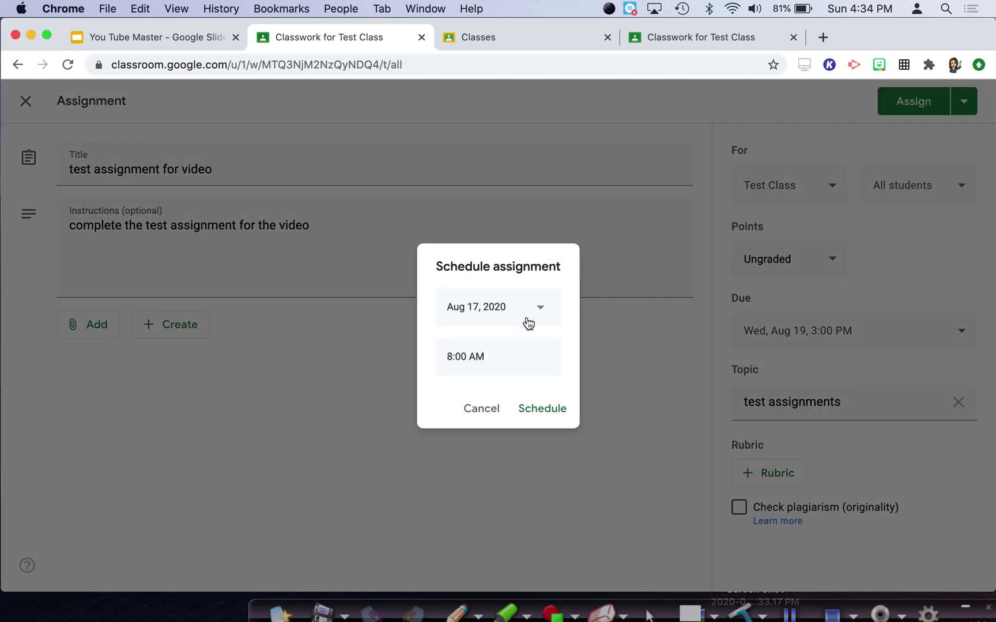
pyautogui.click(492, 354)
pyautogui.write('7:30')
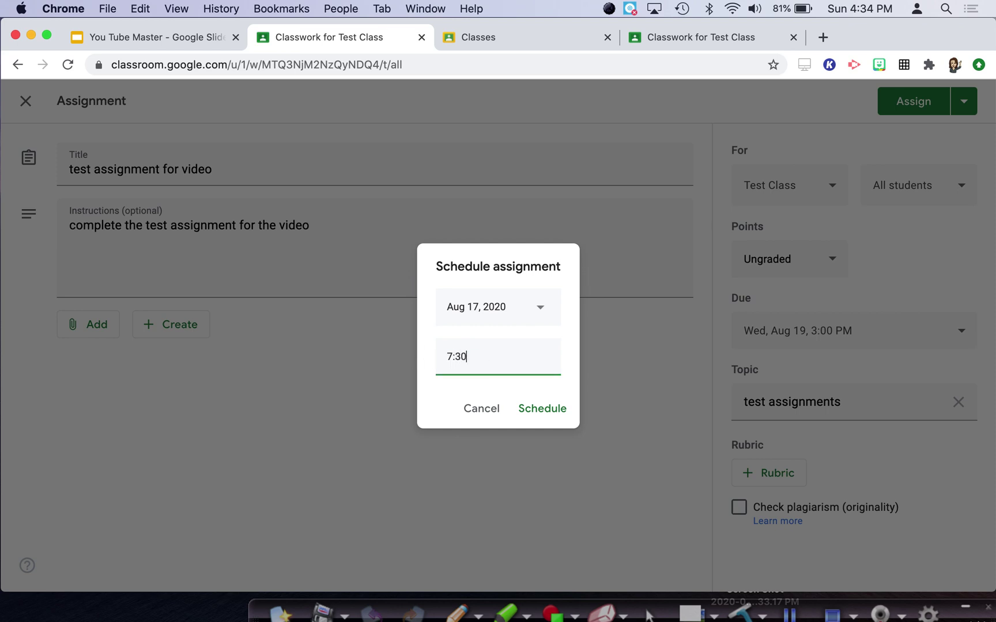
pyautogui.write(' am')
pyautogui.click(564, 411)
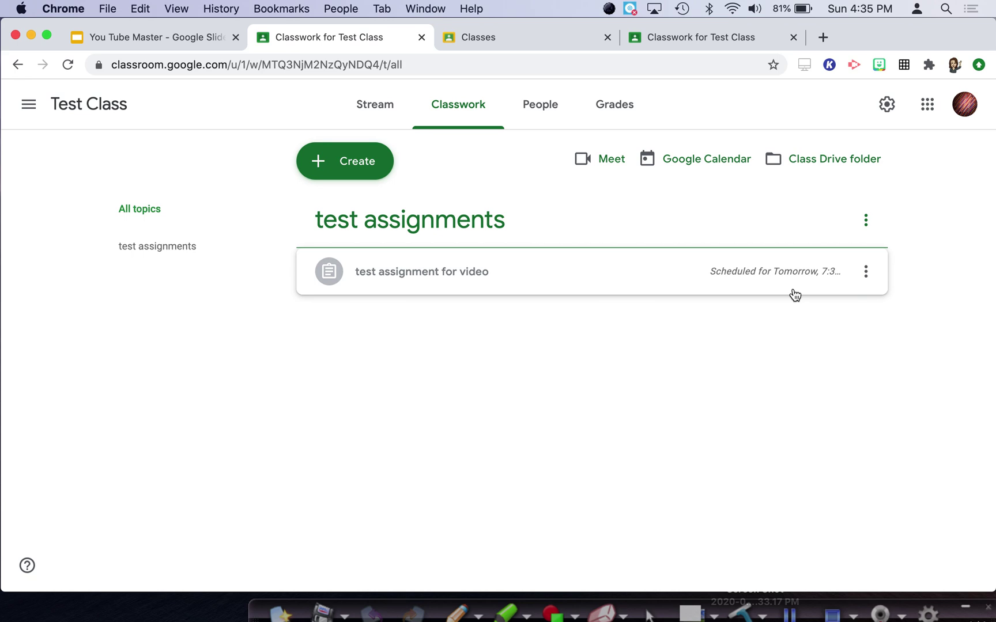
# Edit the scheduled "test assignment for video" and move its posting date to Aug 19, 2020.
pyautogui.click(868, 274)
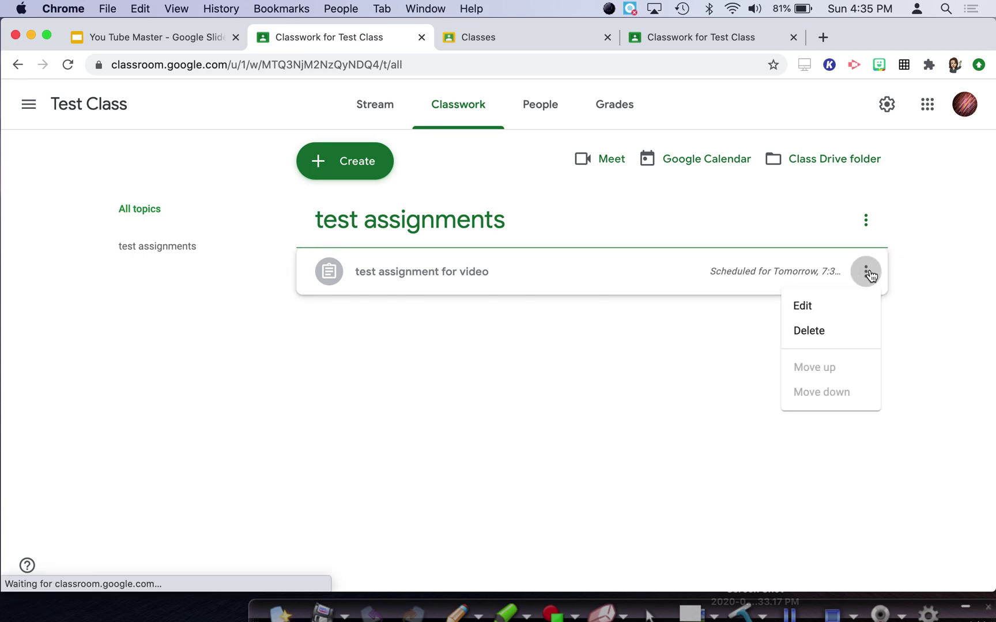
pyautogui.click(814, 301)
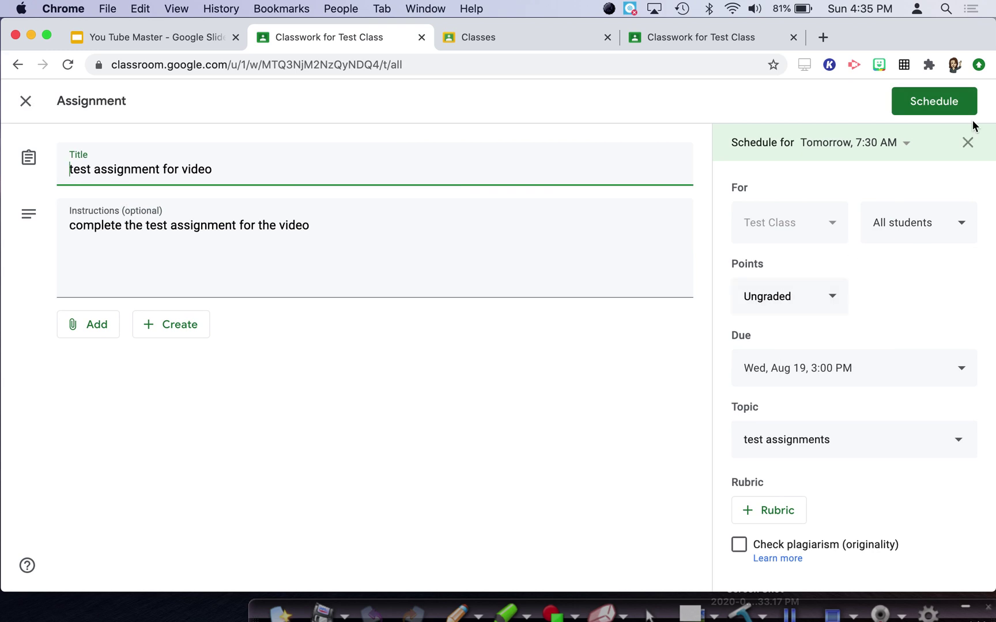
pyautogui.click(904, 150)
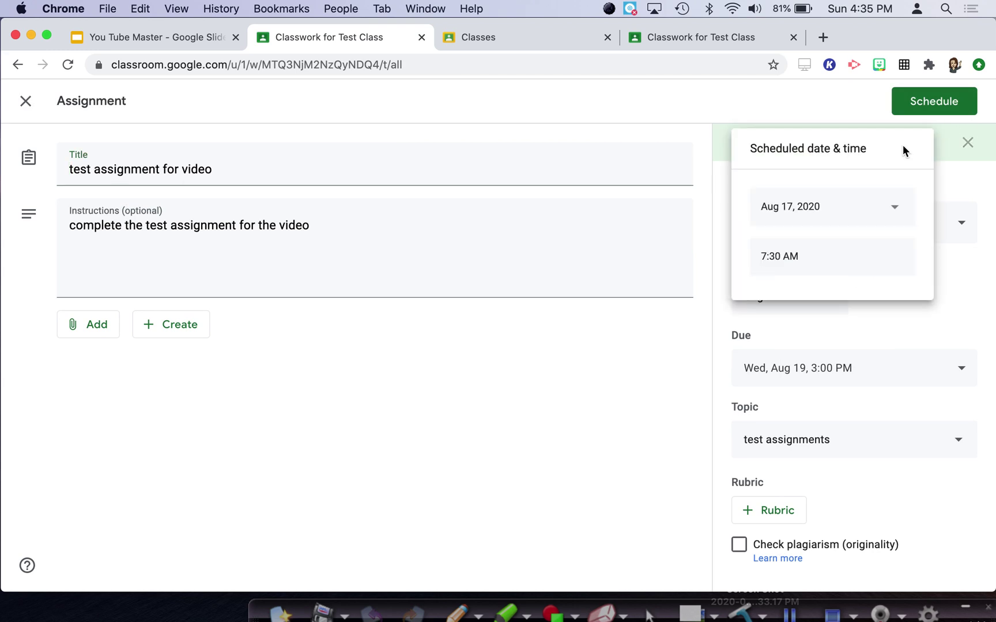
pyautogui.click(849, 201)
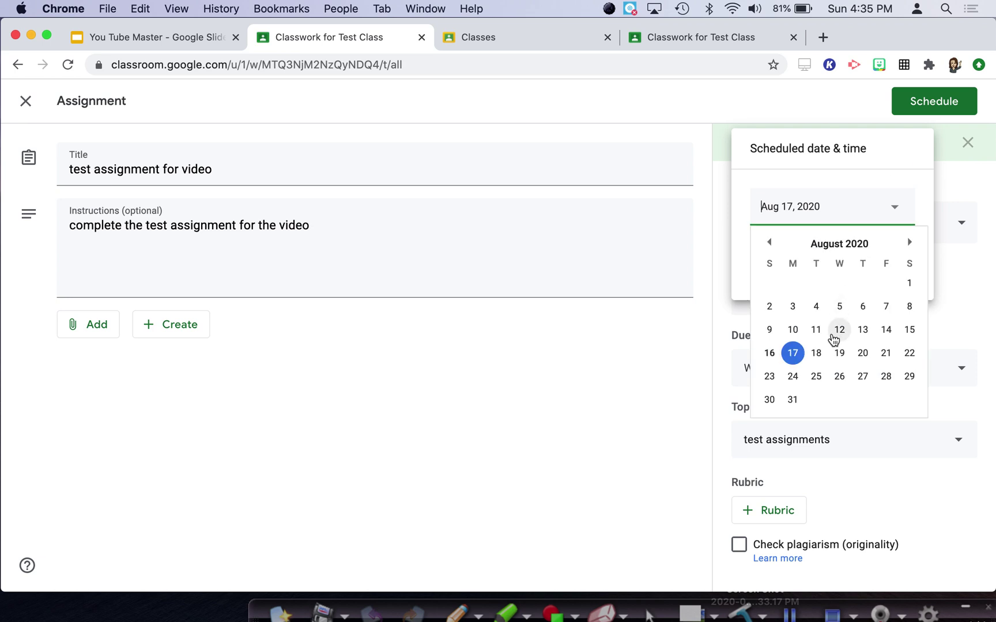
pyautogui.click(839, 353)
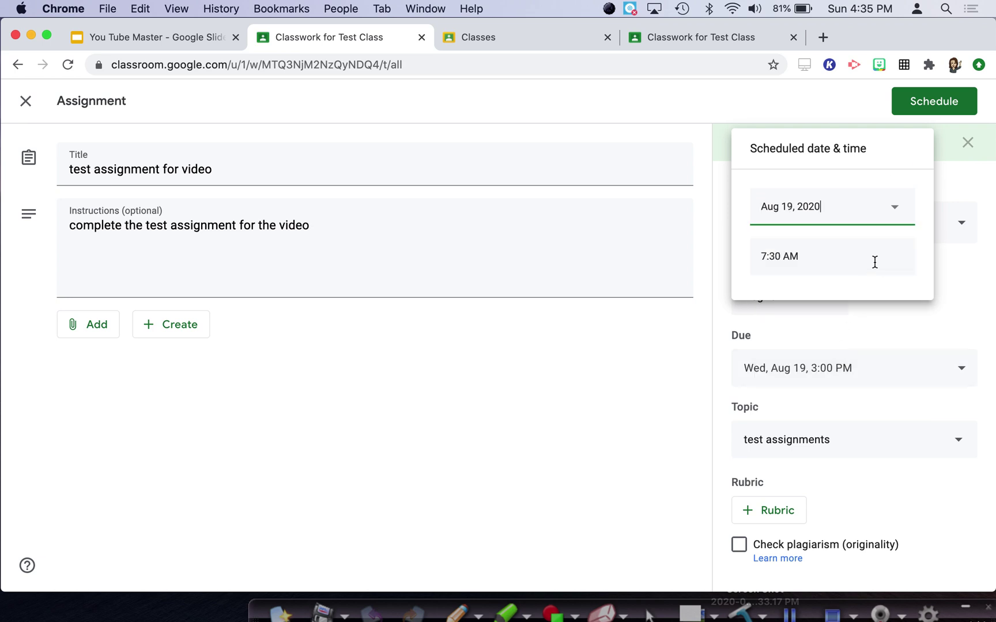
pyautogui.click(948, 109)
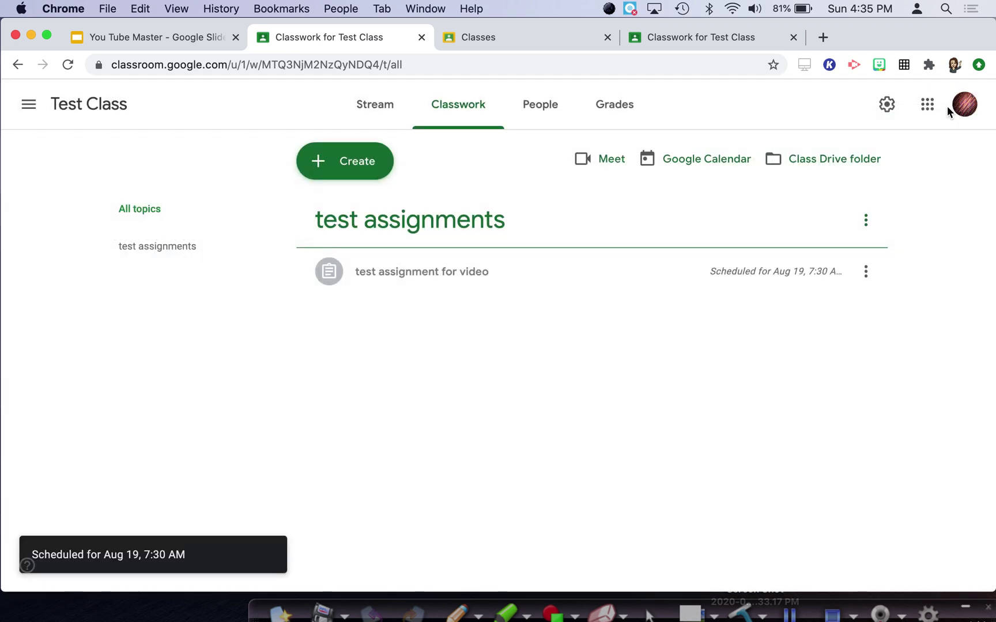
# Reuse the "Video 31" post from the archived AP Chem Period 1/2 class with new copies of all attachments.
pyautogui.click(355, 165)
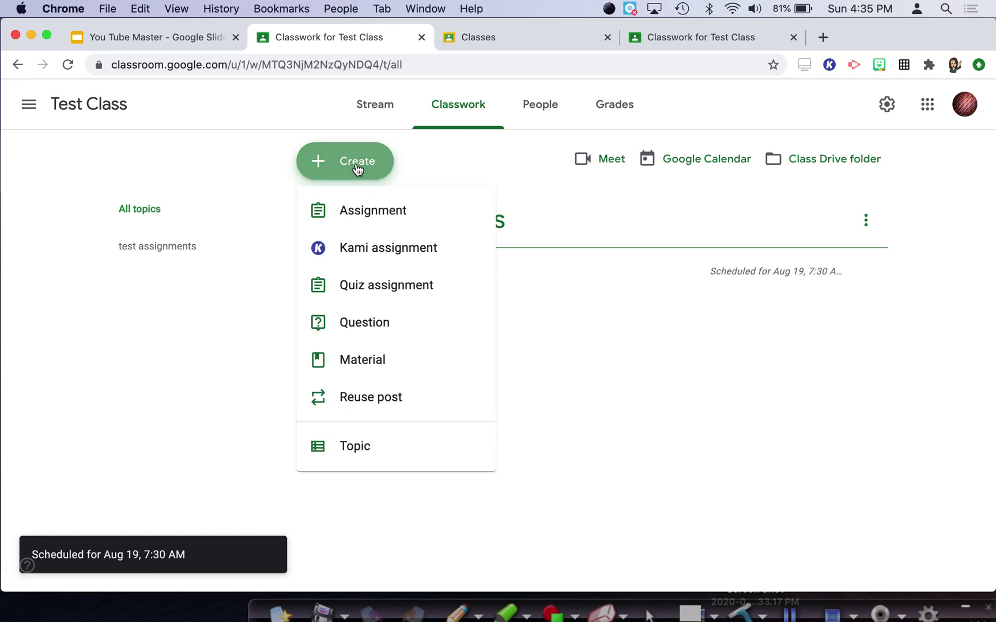
pyautogui.click(353, 406)
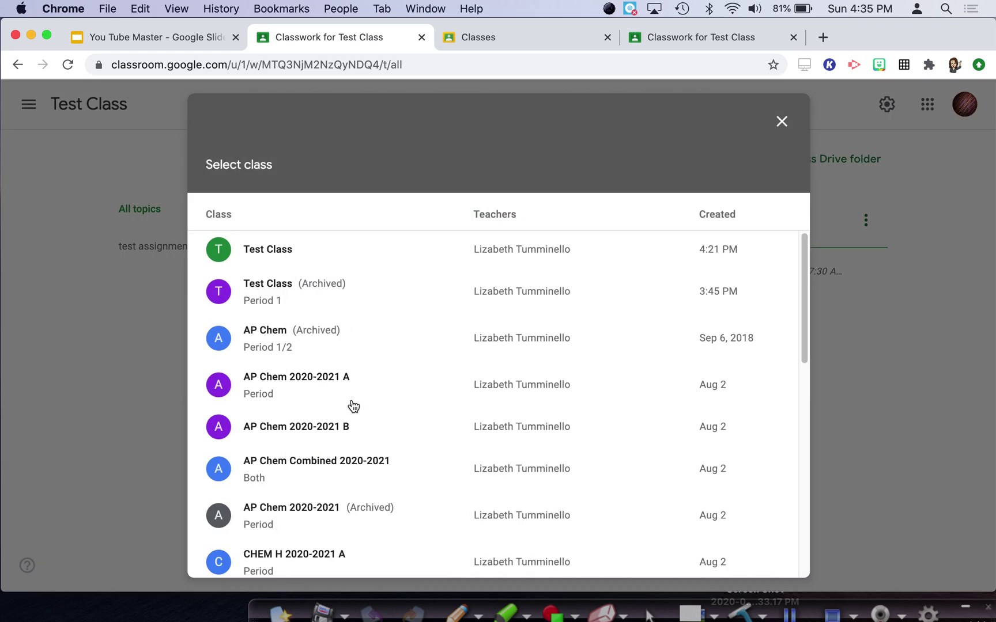
pyautogui.click(292, 333)
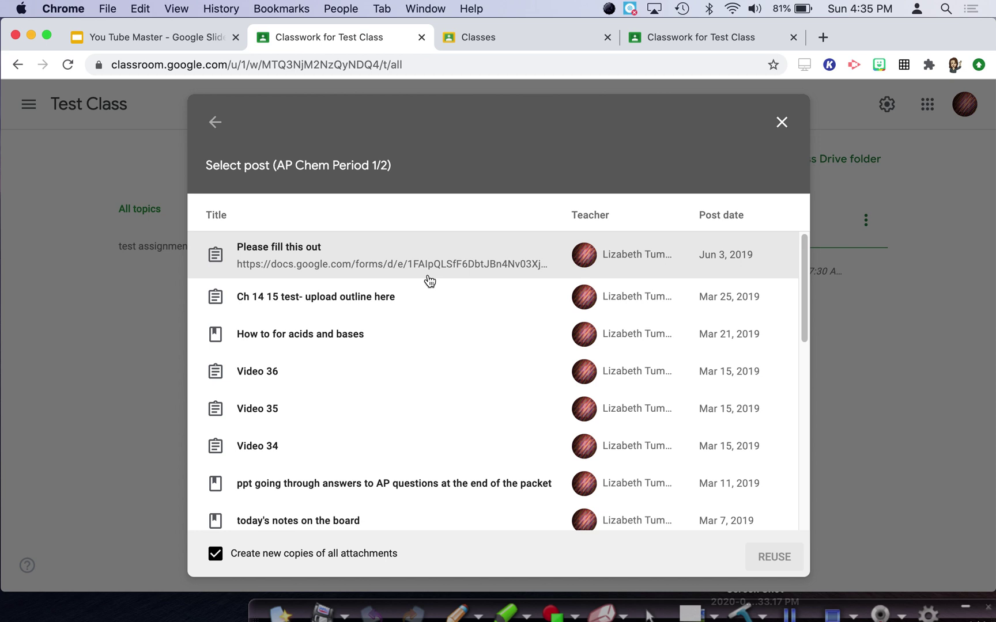
pyautogui.scroll(-6, 429, 281)
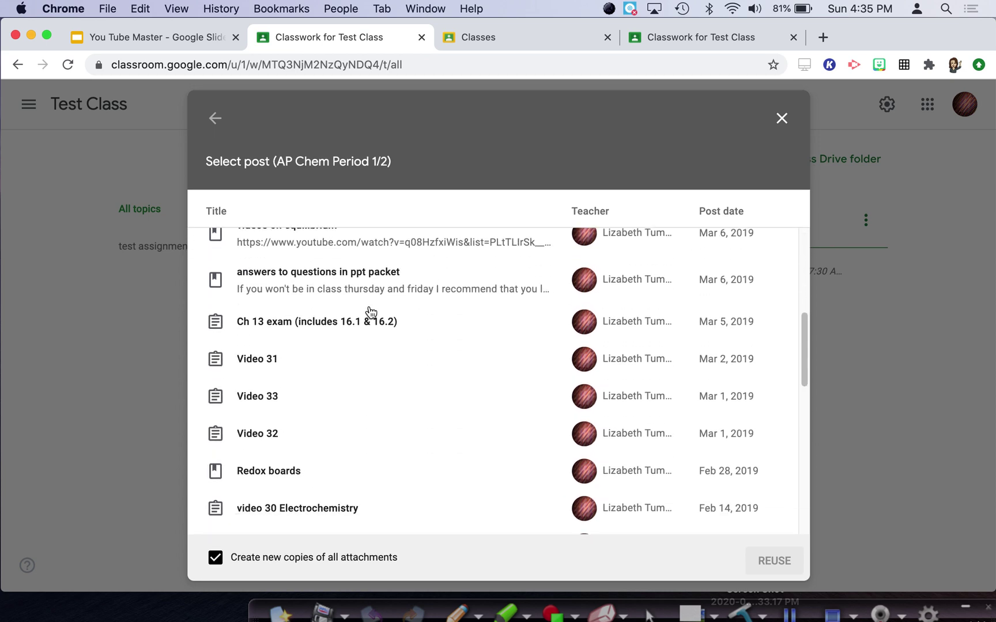
pyautogui.click(242, 374)
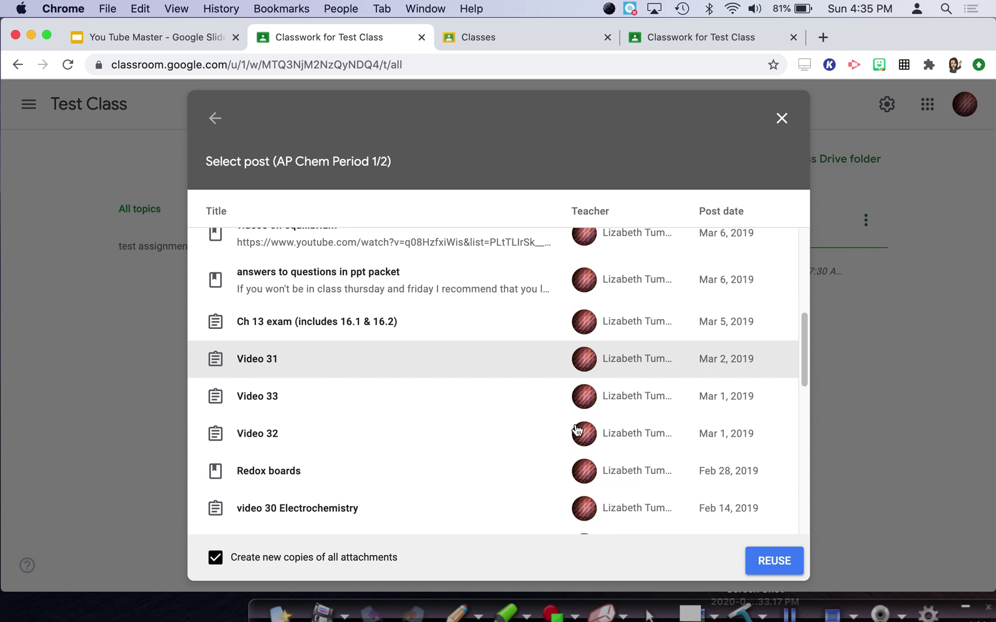
pyautogui.click(759, 572)
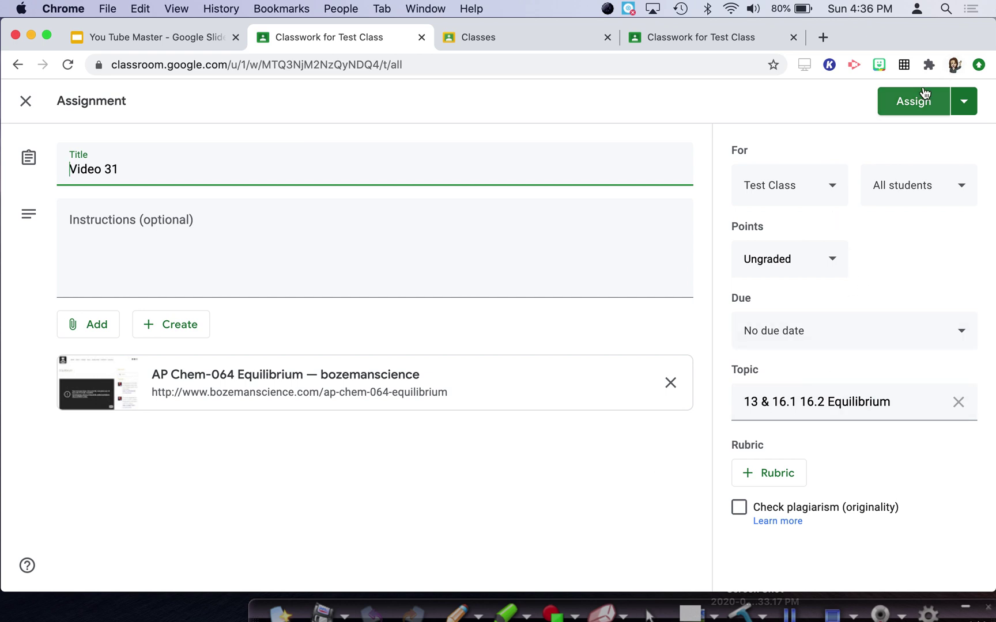
# Enter the instructions "watch this video and summarize." for the Video 31 assignment.
pyautogui.click(415, 230)
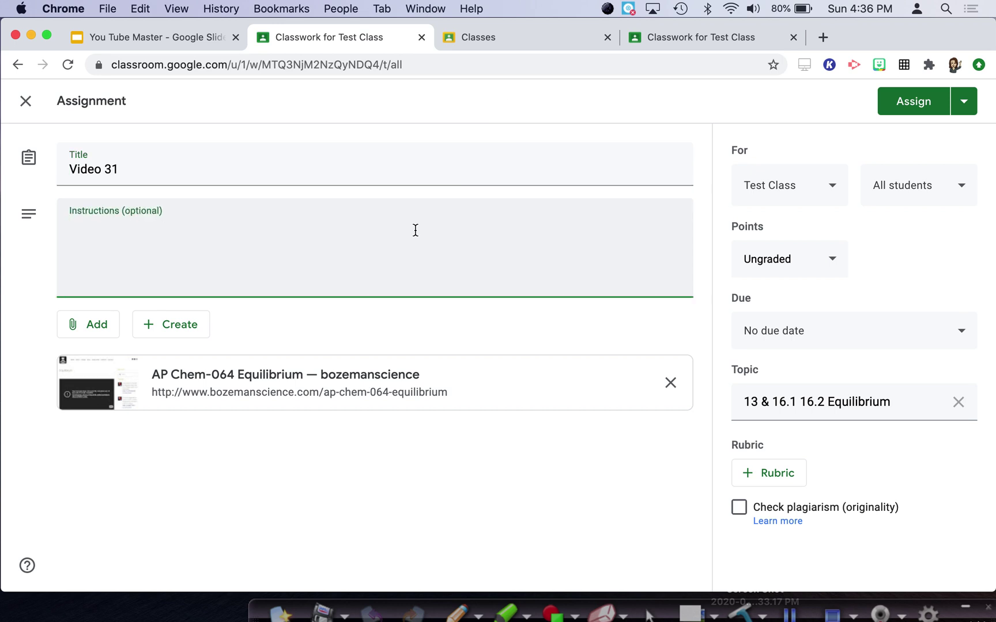
pyautogui.write('watch this video and ')
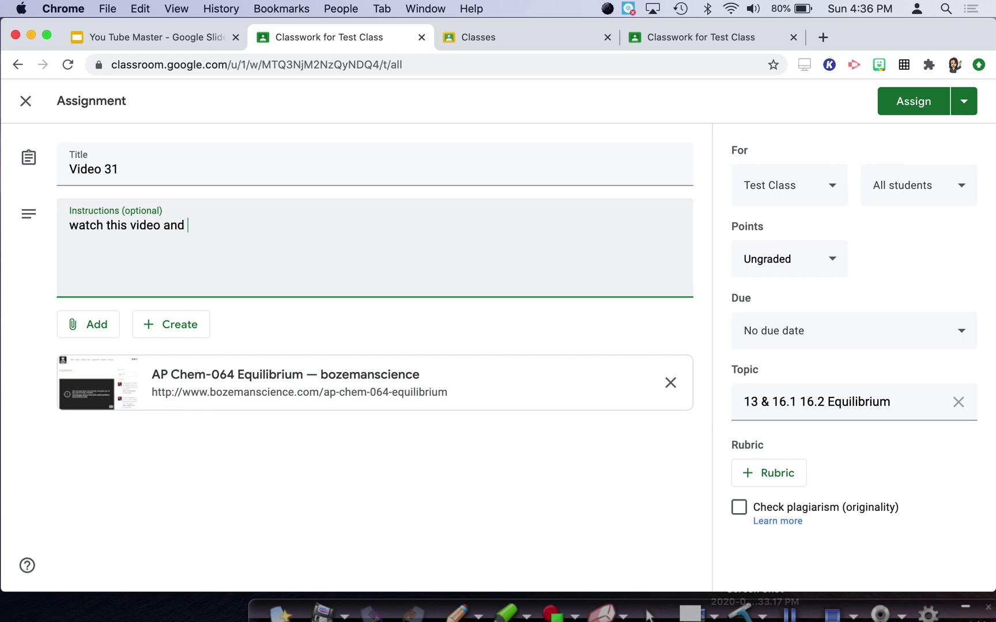
pyautogui.write('summarize.')
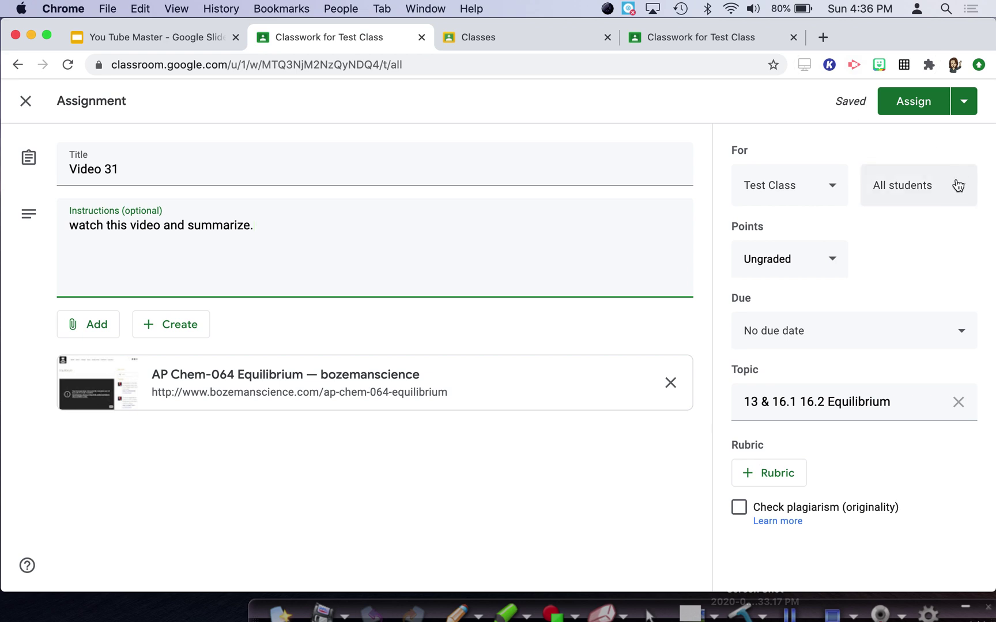
# Check which classes the Video 31 assignment can be given to and discard its draft.
pyautogui.click(827, 186)
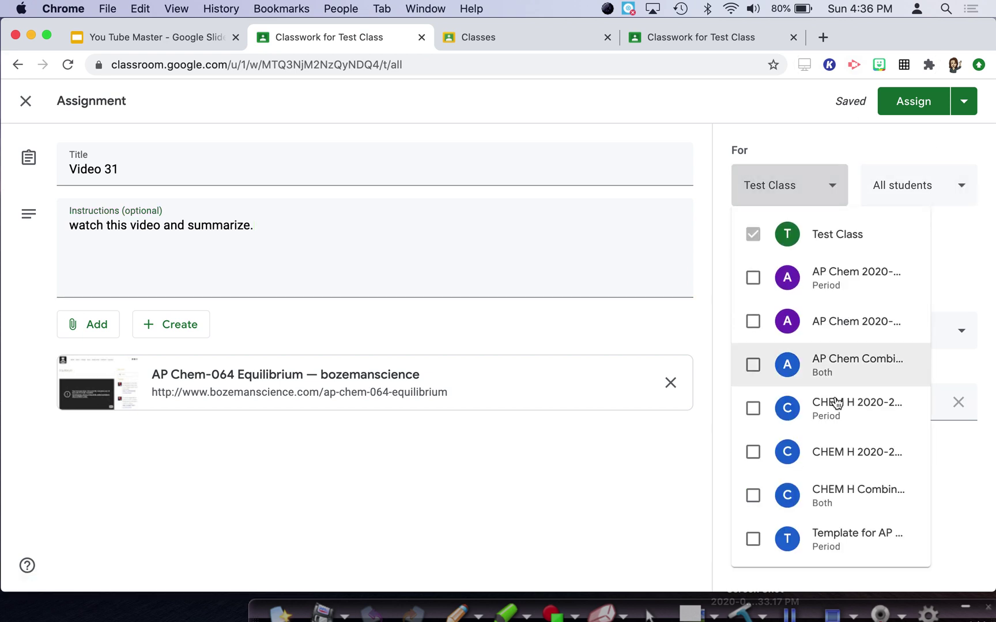
pyautogui.click(839, 190)
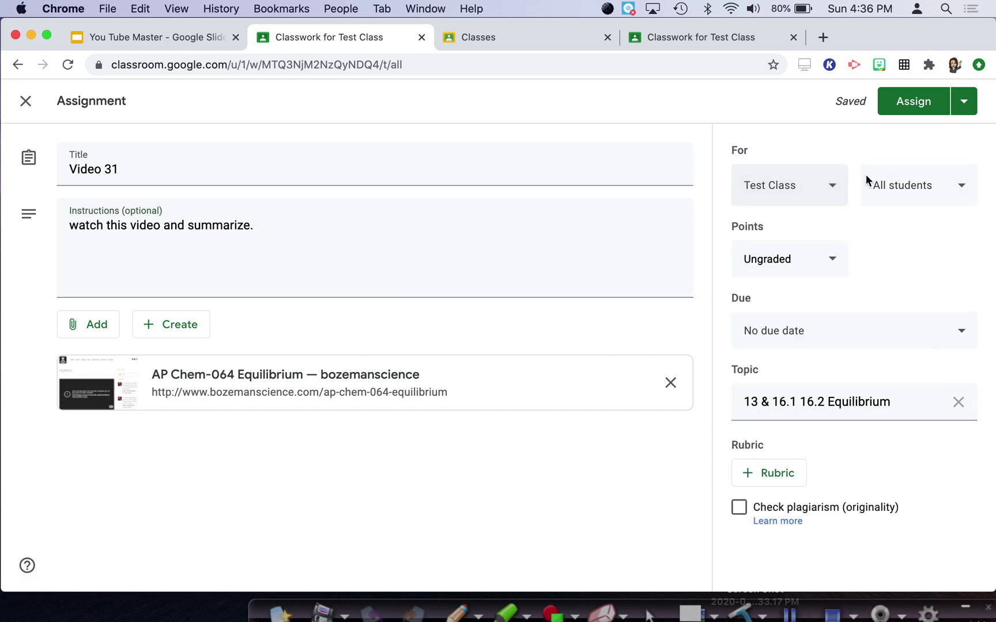
pyautogui.click(964, 102)
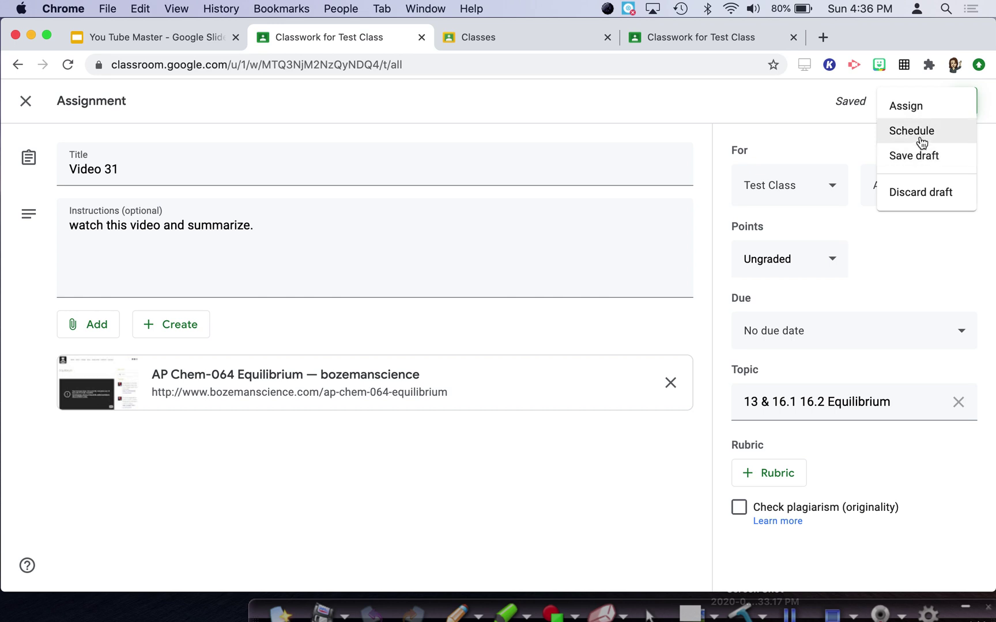
pyautogui.click(917, 206)
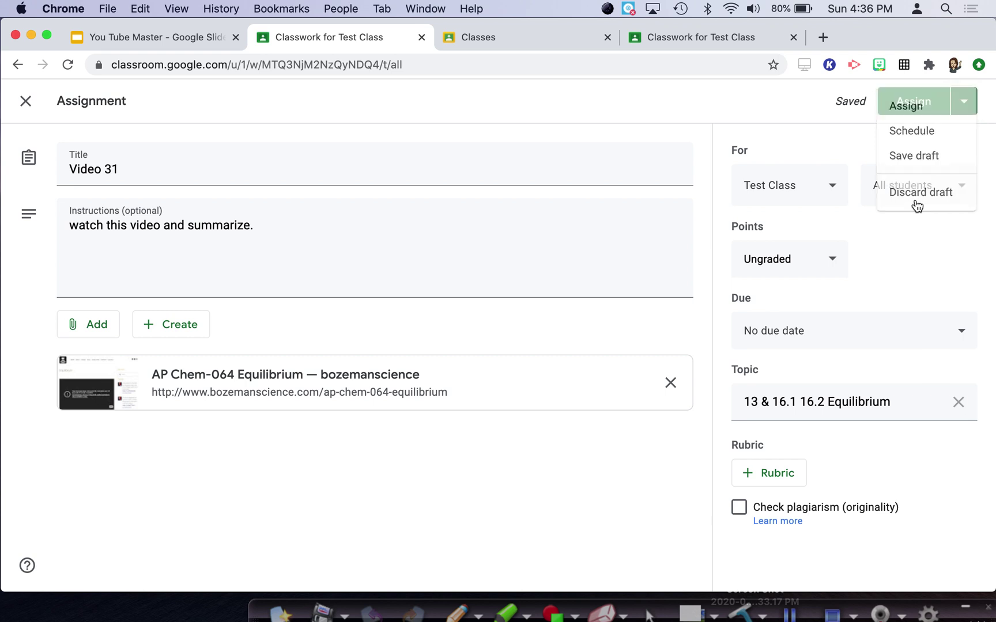